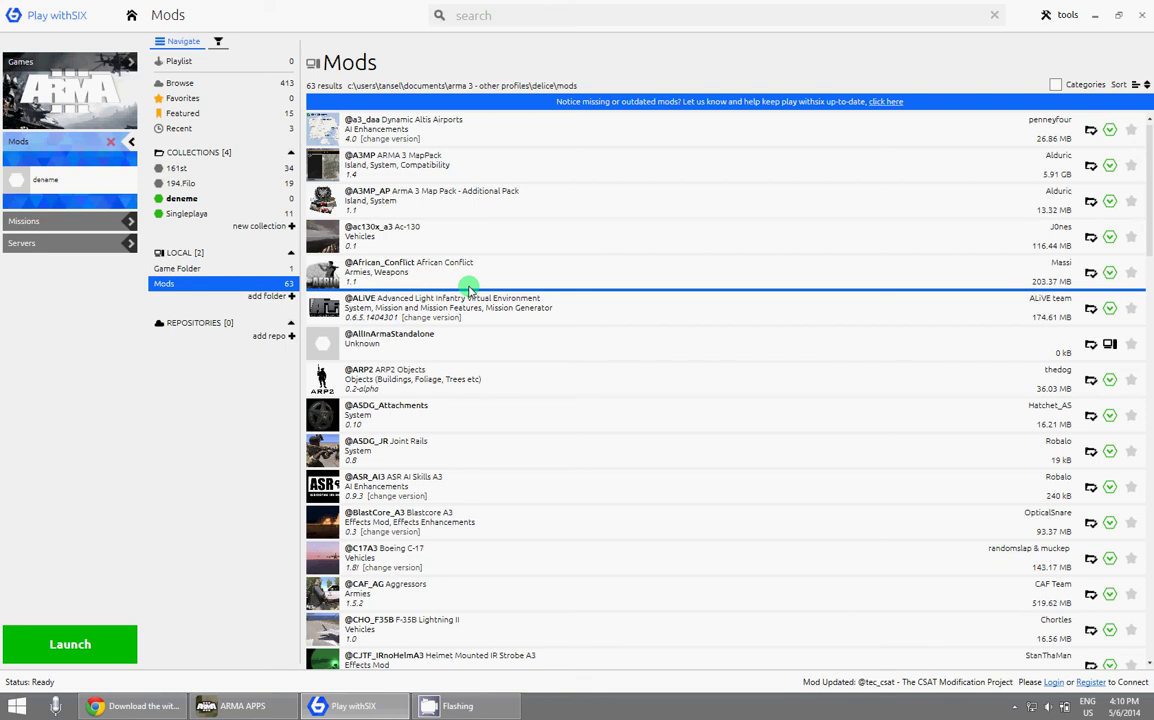
Step: Browse the full mod catalogue and search it for "lifter"
{"action": "left_click_drag", "start_coordinate": [470, 285], "coordinate": [203, 85]}
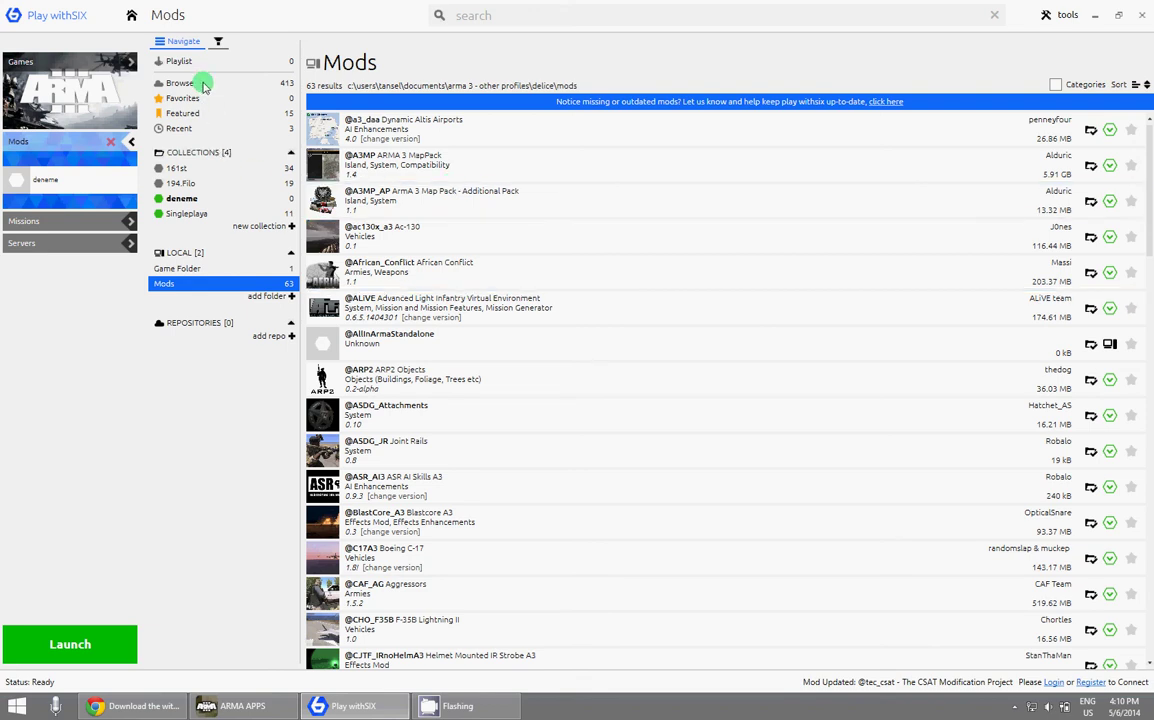
{"action": "left_click", "coordinate": [203, 85]}
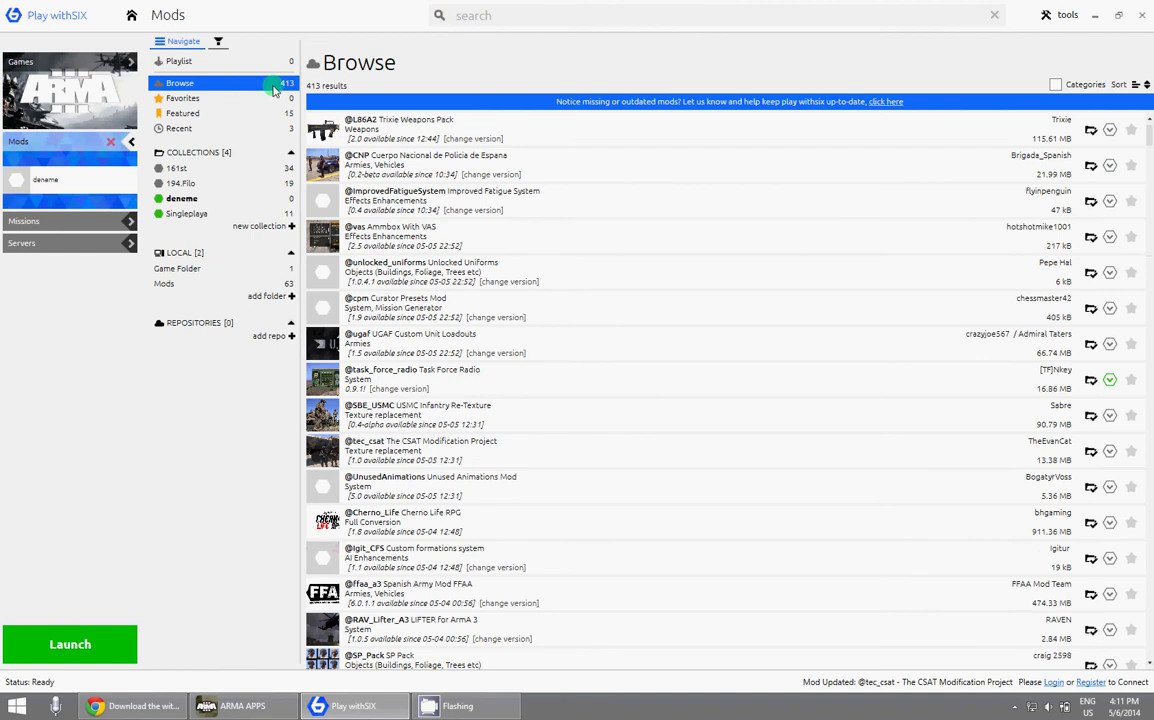
{"action": "left_click", "coordinate": [479, 14]}
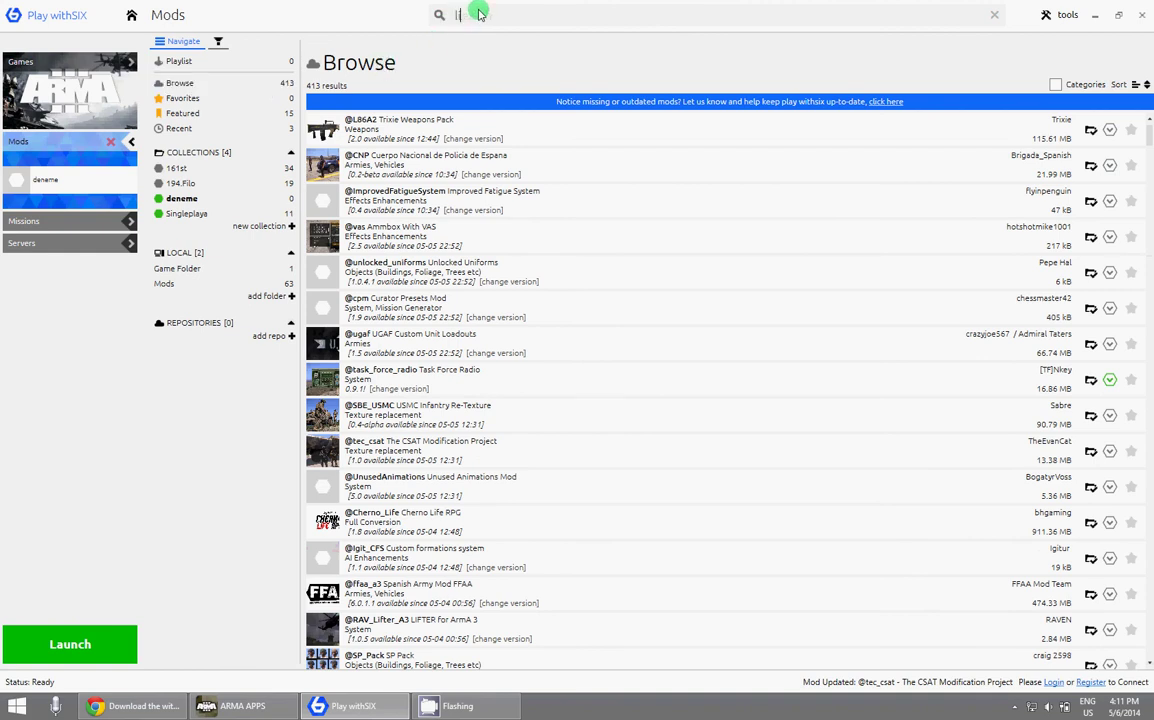
{"action": "type", "text": "lifter"}
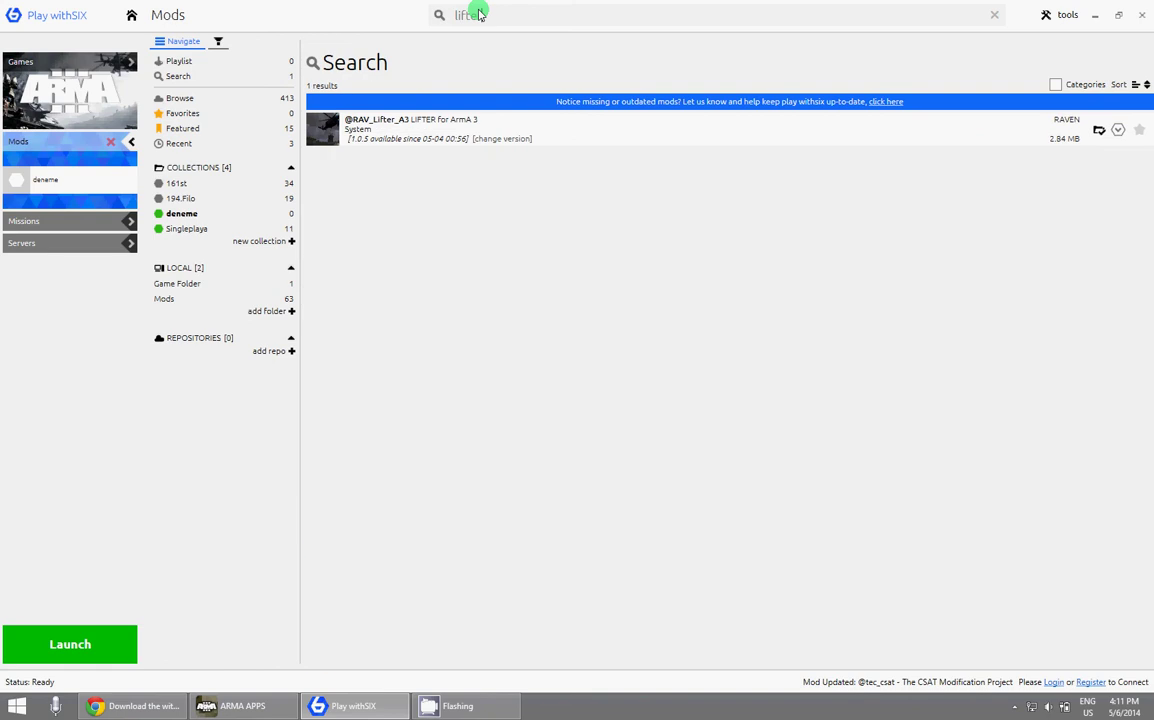
Step: Open the info page of the LIFTER for ArmA 3 mod and review its images, details, description and comments
{"action": "left_click", "coordinate": [546, 116]}
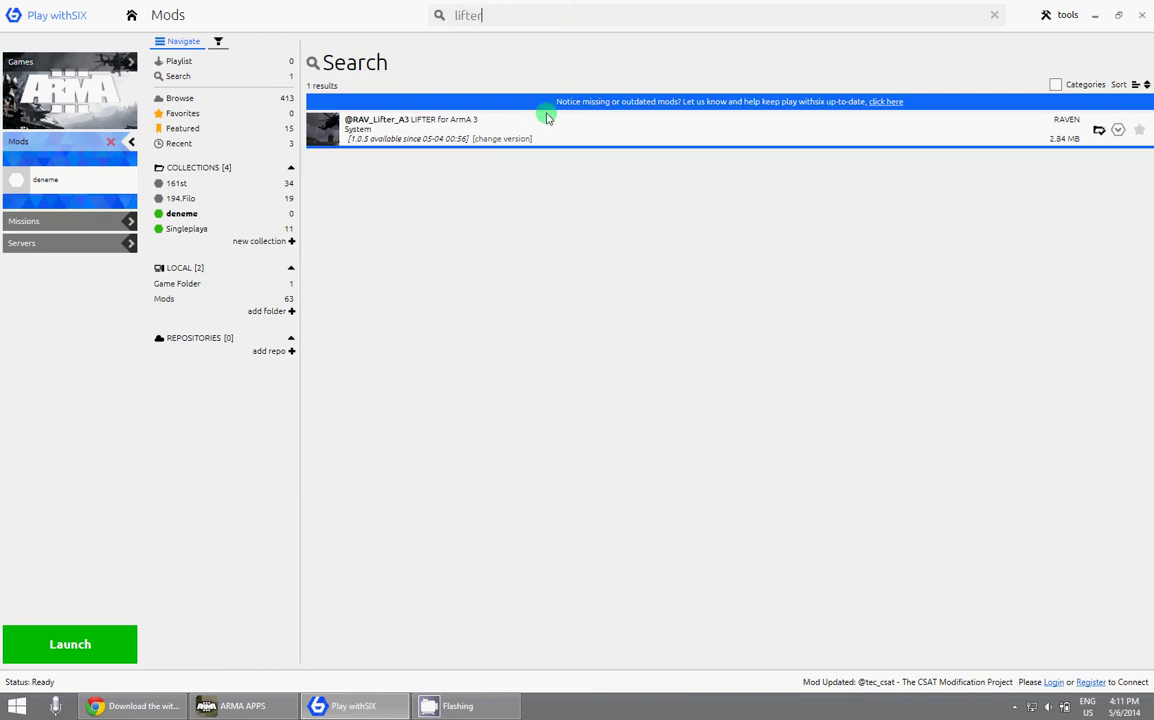
{"action": "left_click", "coordinate": [462, 121]}
{"action": "right_click", "coordinate": [460, 121]}
{"action": "left_click", "coordinate": [452, 122]}
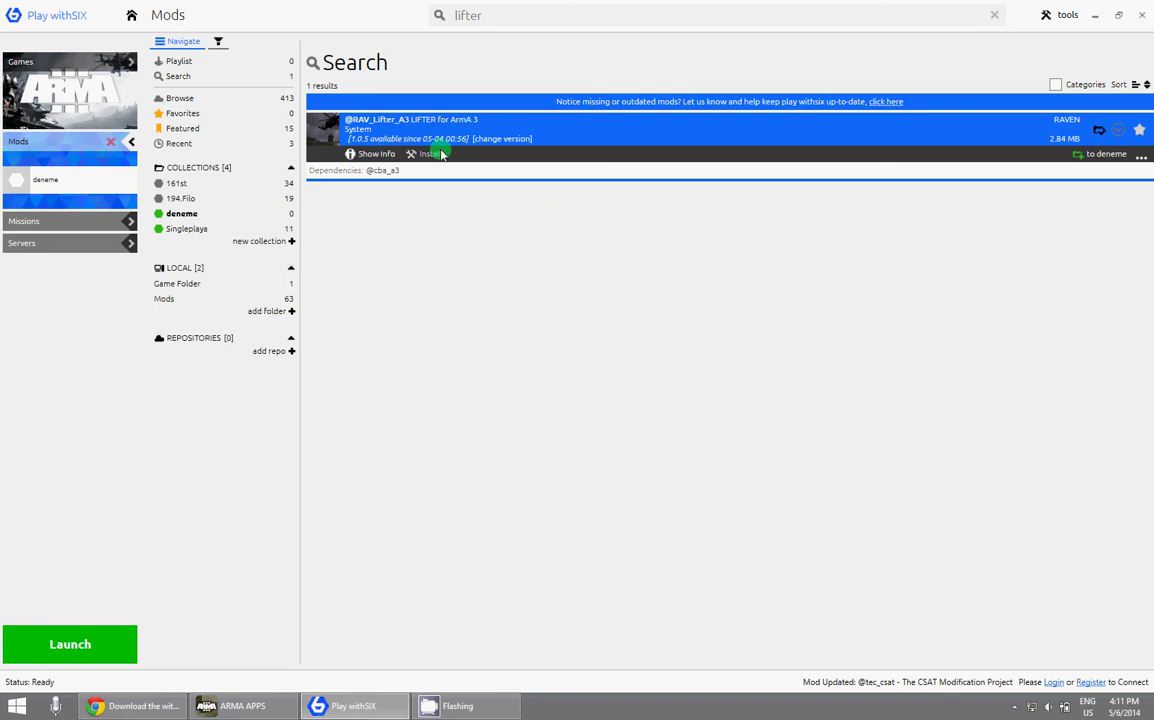
{"action": "left_click", "coordinate": [370, 154]}
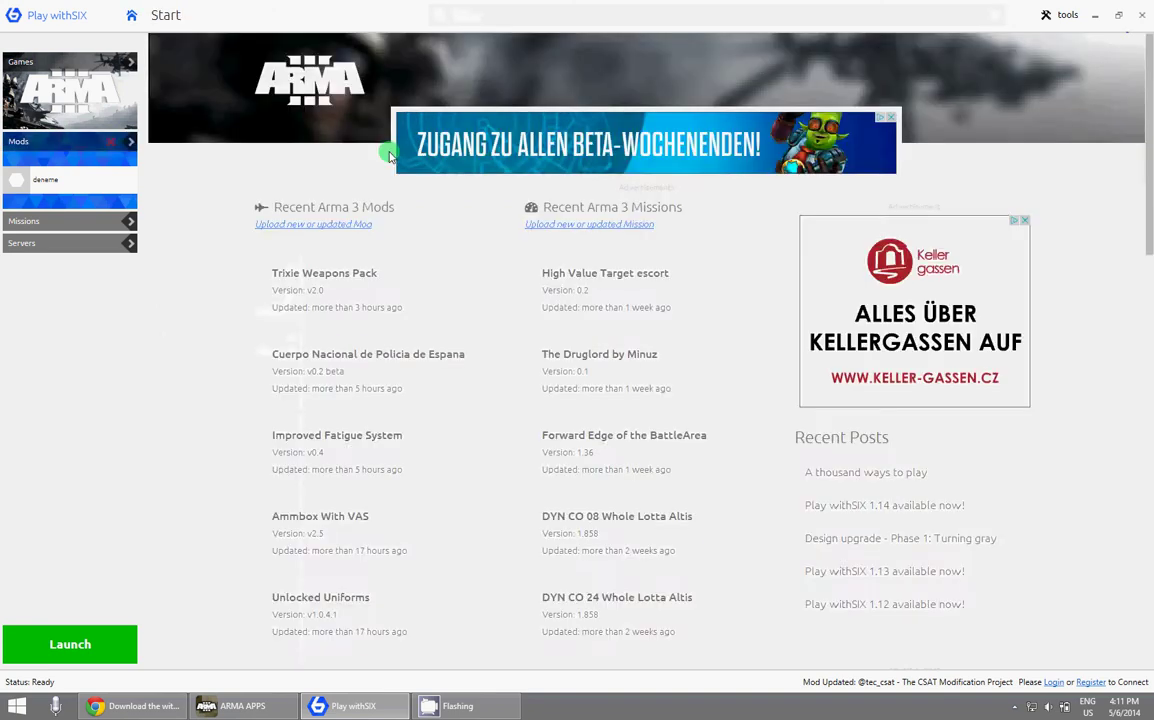
{"action": "scroll", "coordinate": [430, 345], "scroll_direction": "down", "scroll_amount": 4}
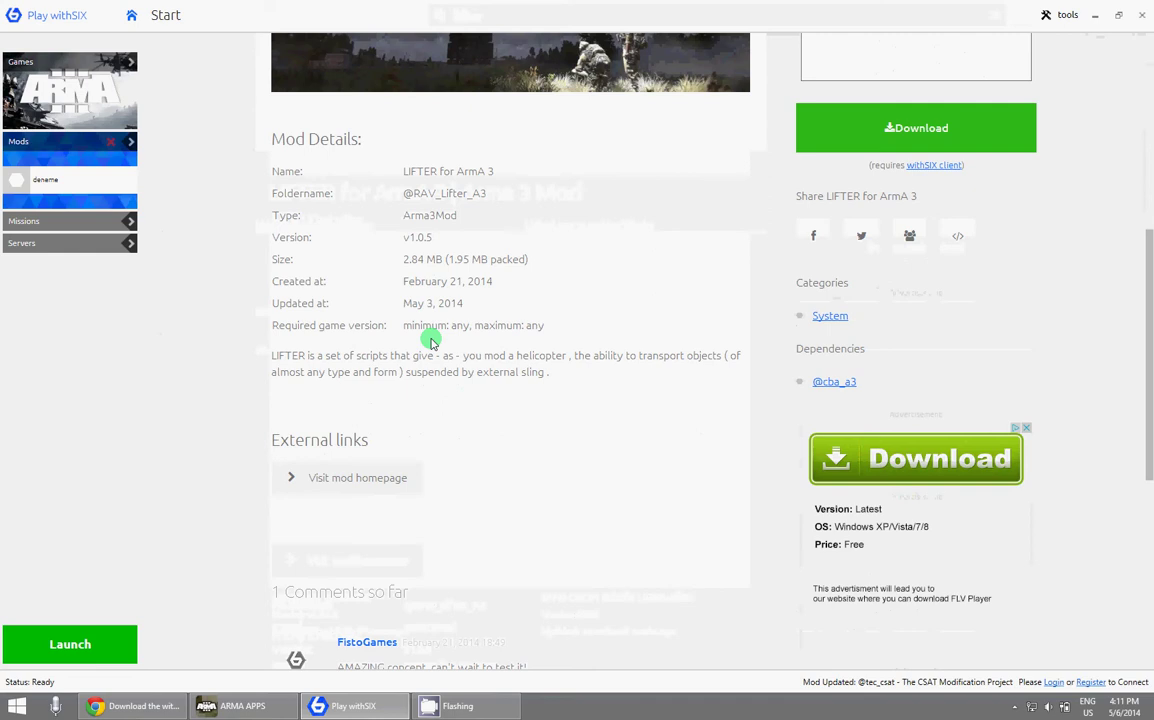
{"action": "scroll", "coordinate": [430, 300], "scroll_direction": "up", "scroll_amount": 4}
{"action": "scroll", "coordinate": [440, 330], "scroll_direction": "down", "scroll_amount": 2}
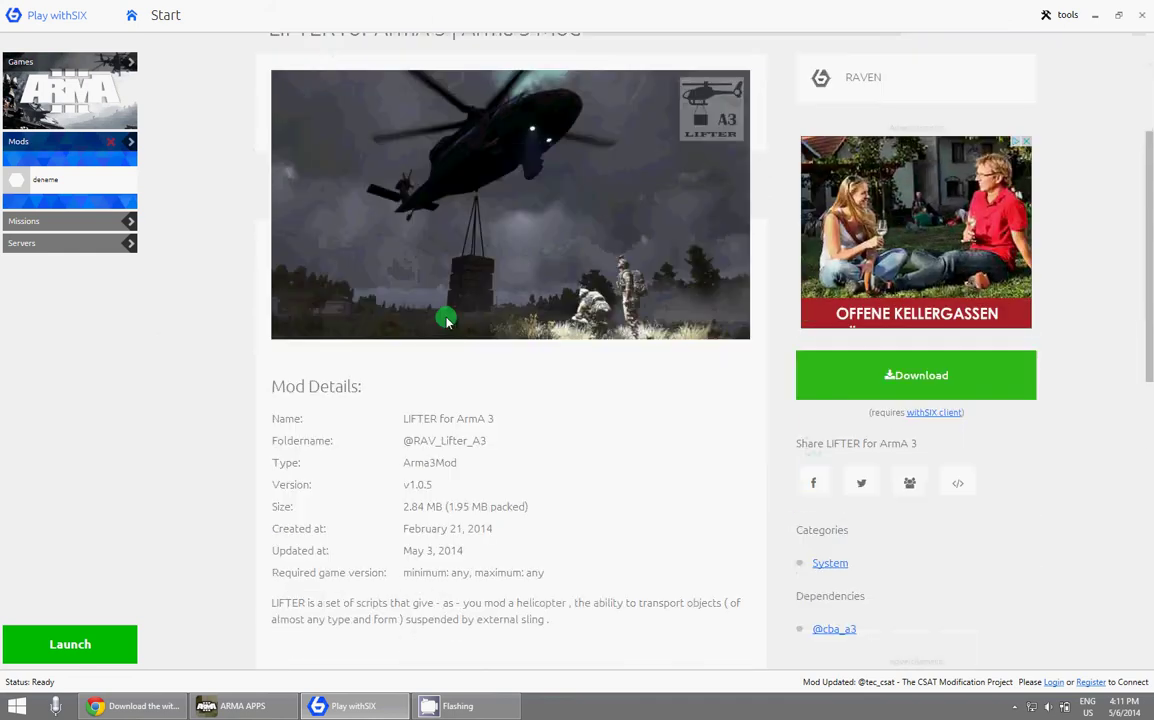
{"action": "scroll", "coordinate": [447, 320], "scroll_direction": "down", "scroll_amount": 2}
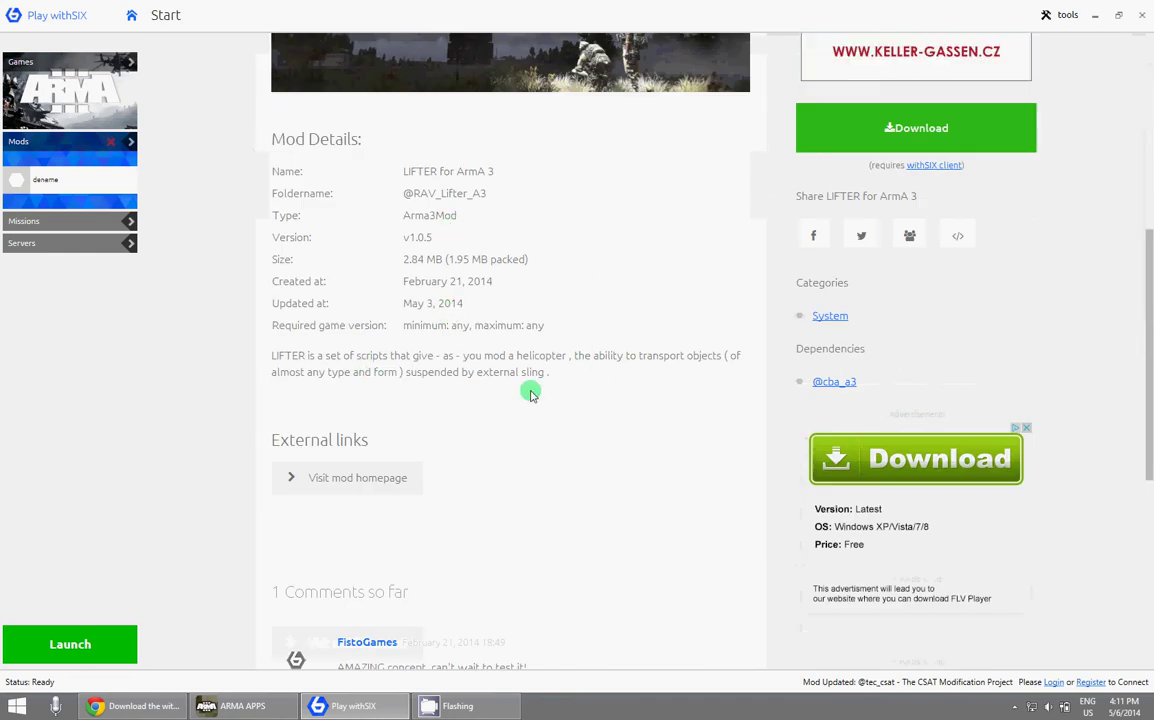
{"action": "scroll", "coordinate": [447, 333], "scroll_direction": "up", "scroll_amount": 3}
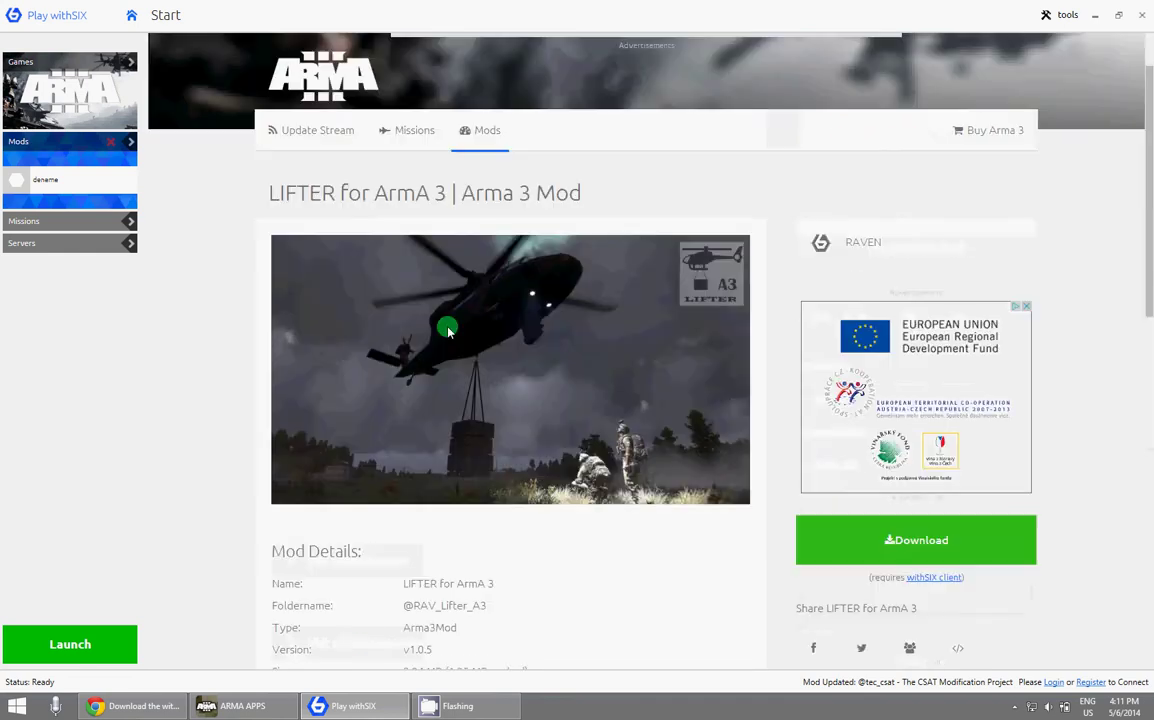
{"action": "scroll", "coordinate": [448, 322], "scroll_direction": "down", "scroll_amount": 6}
{"action": "scroll", "coordinate": [876, 175], "scroll_direction": "up", "scroll_amount": 6}
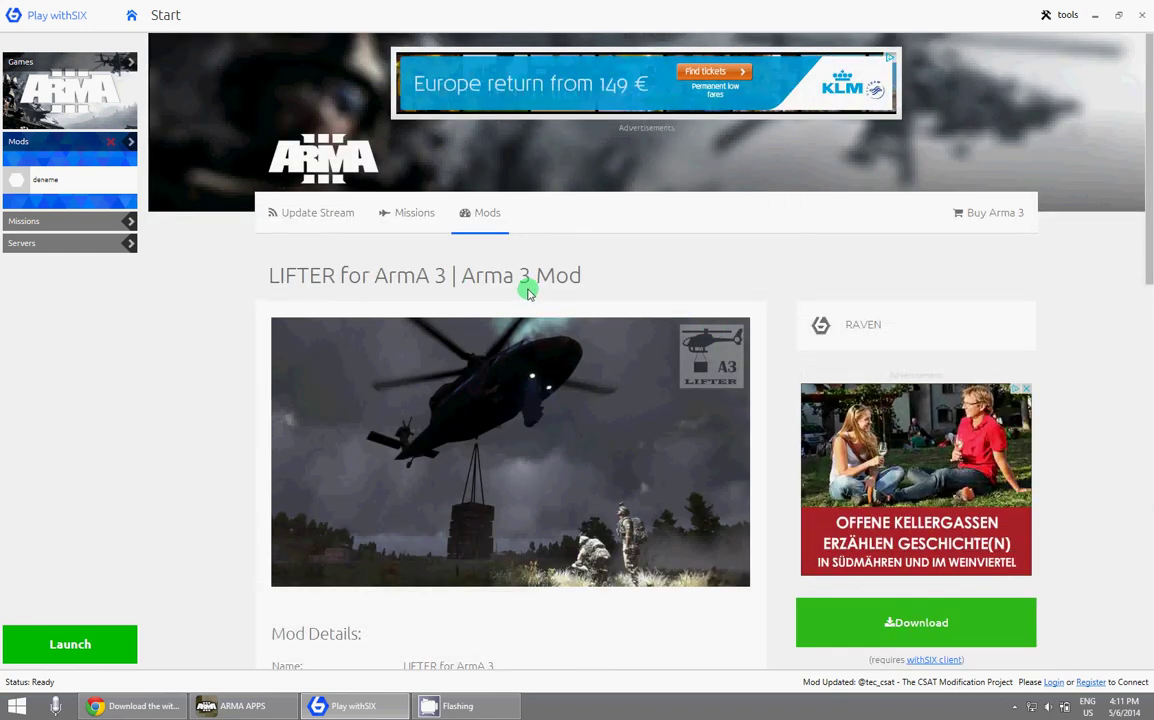
{"action": "scroll", "coordinate": [528, 289], "scroll_direction": "down", "scroll_amount": 6}
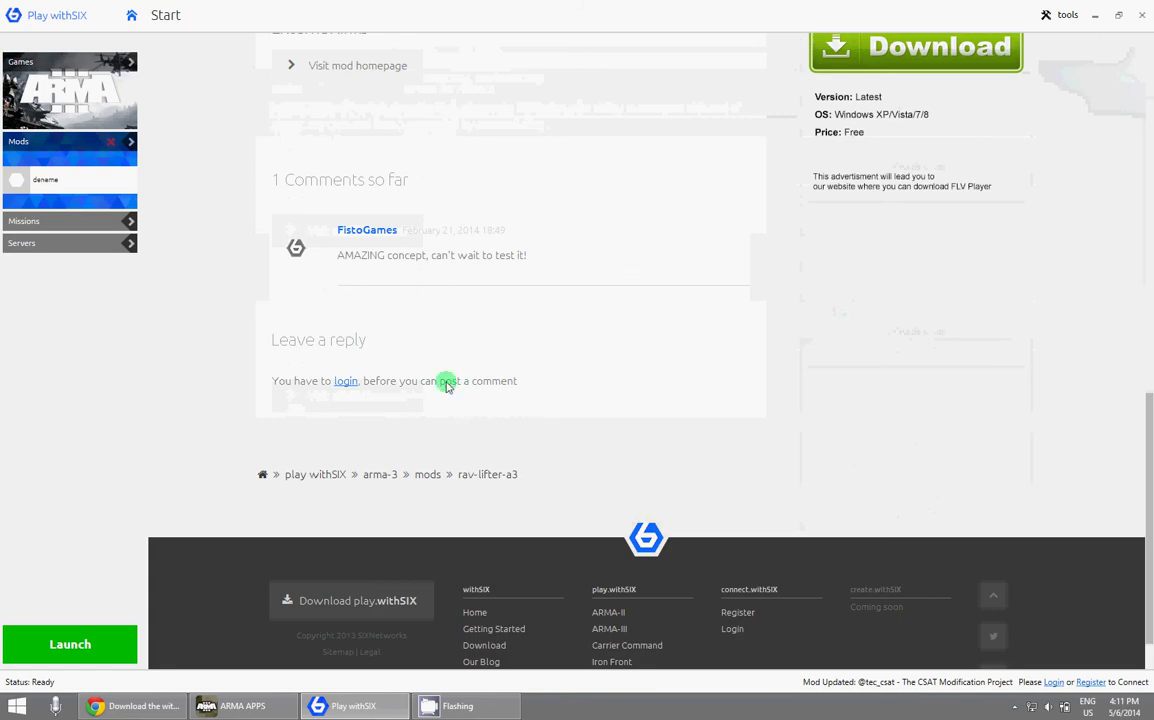
{"action": "scroll", "coordinate": [510, 283], "scroll_direction": "up", "scroll_amount": 6}
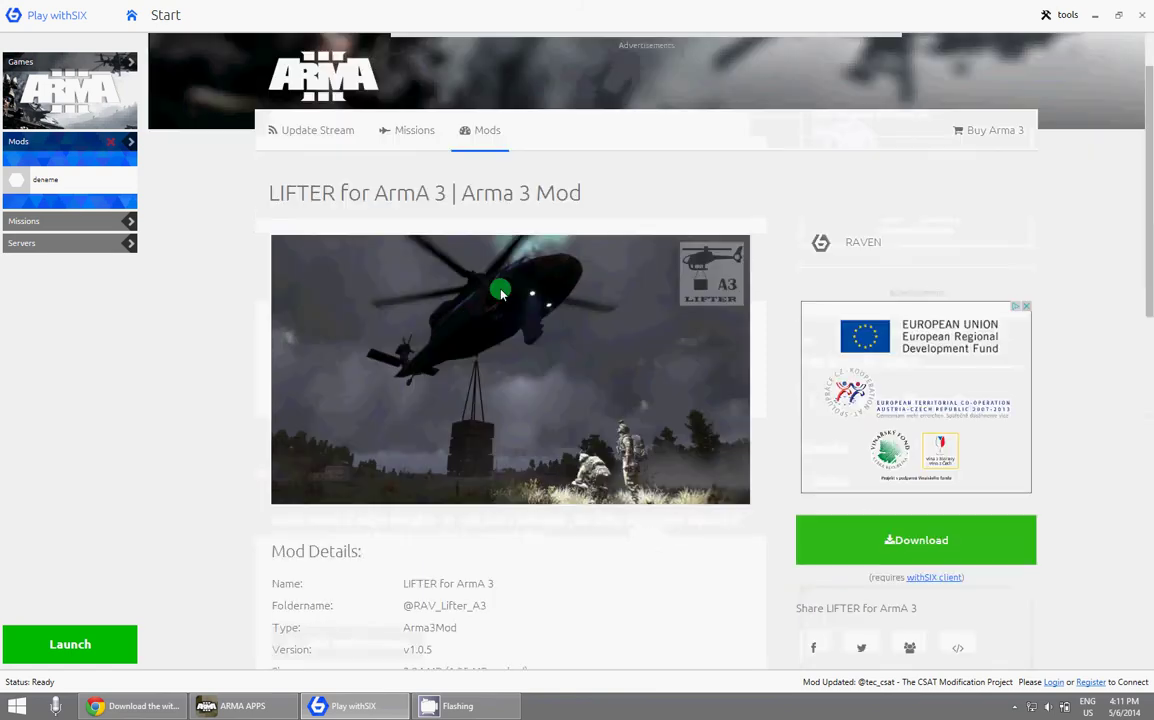
Step: Return to the mod search results and install LIFTER for ArmA 3
{"action": "left_click", "coordinate": [37, 146]}
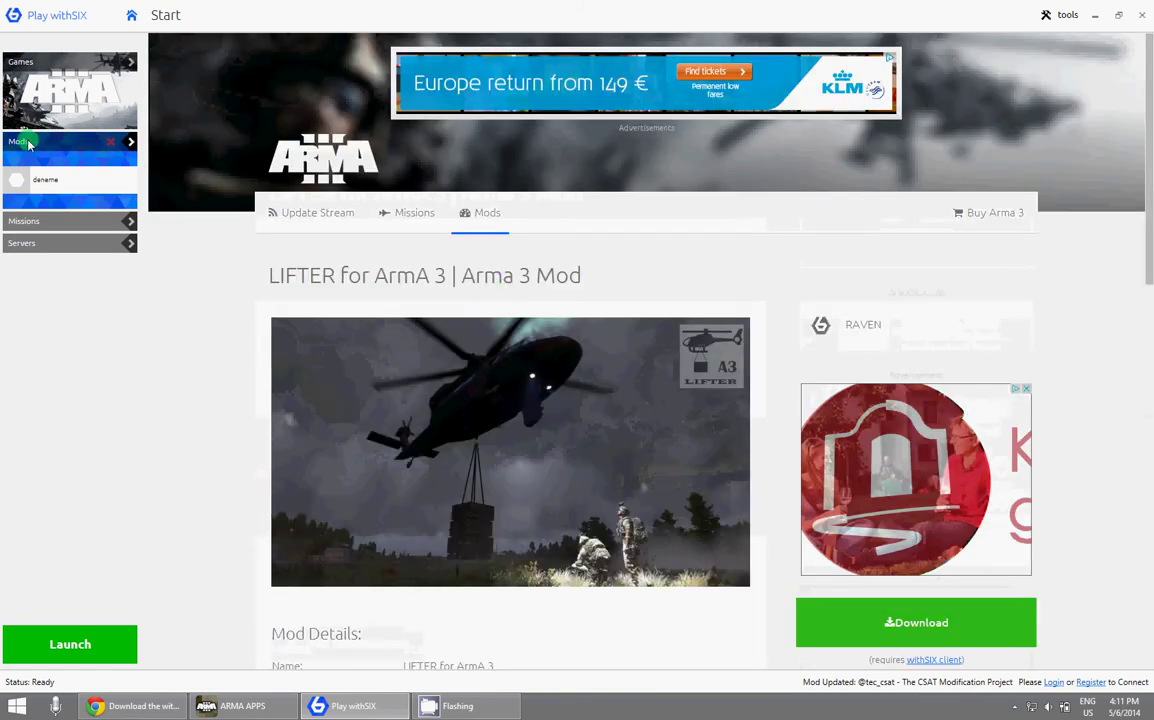
{"action": "left_click", "coordinate": [426, 155]}
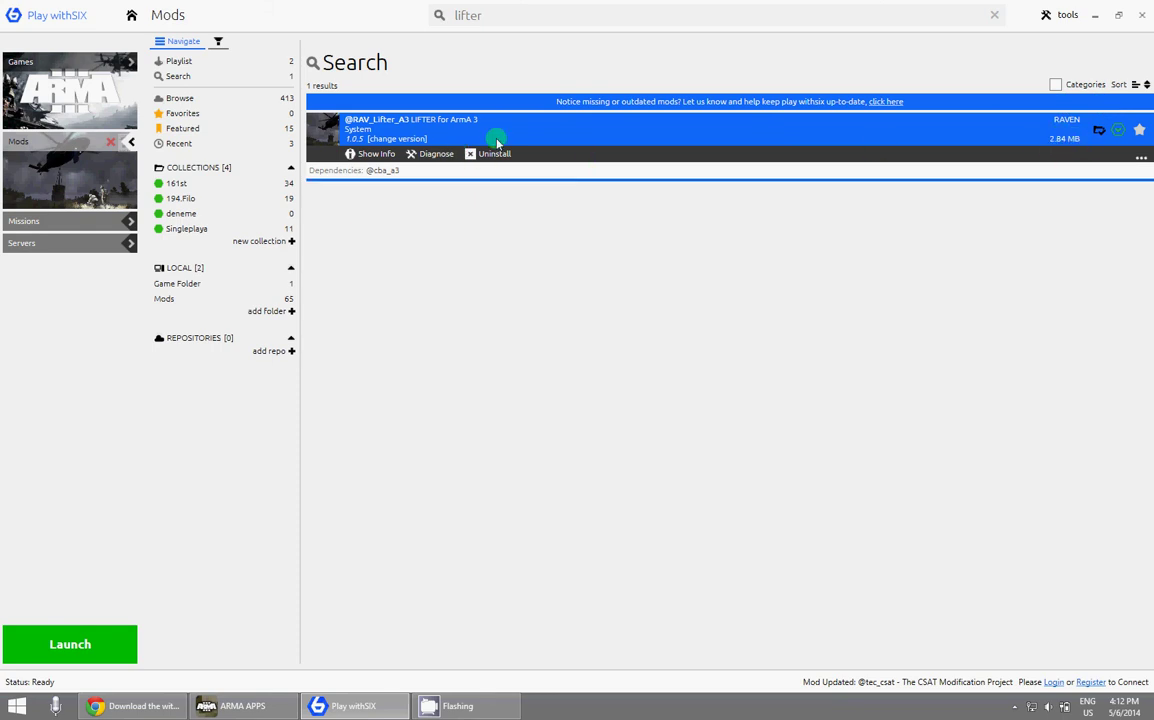
{"action": "left_click", "coordinate": [167, 300]}
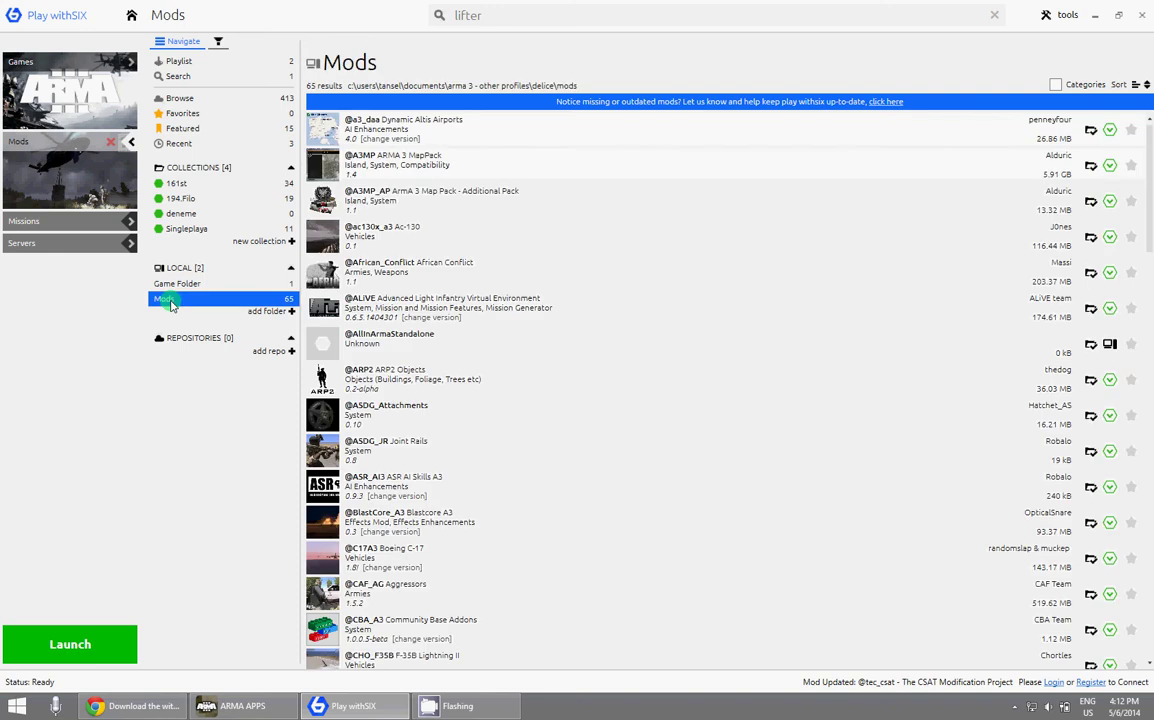
{"action": "left_click", "coordinate": [430, 160]}
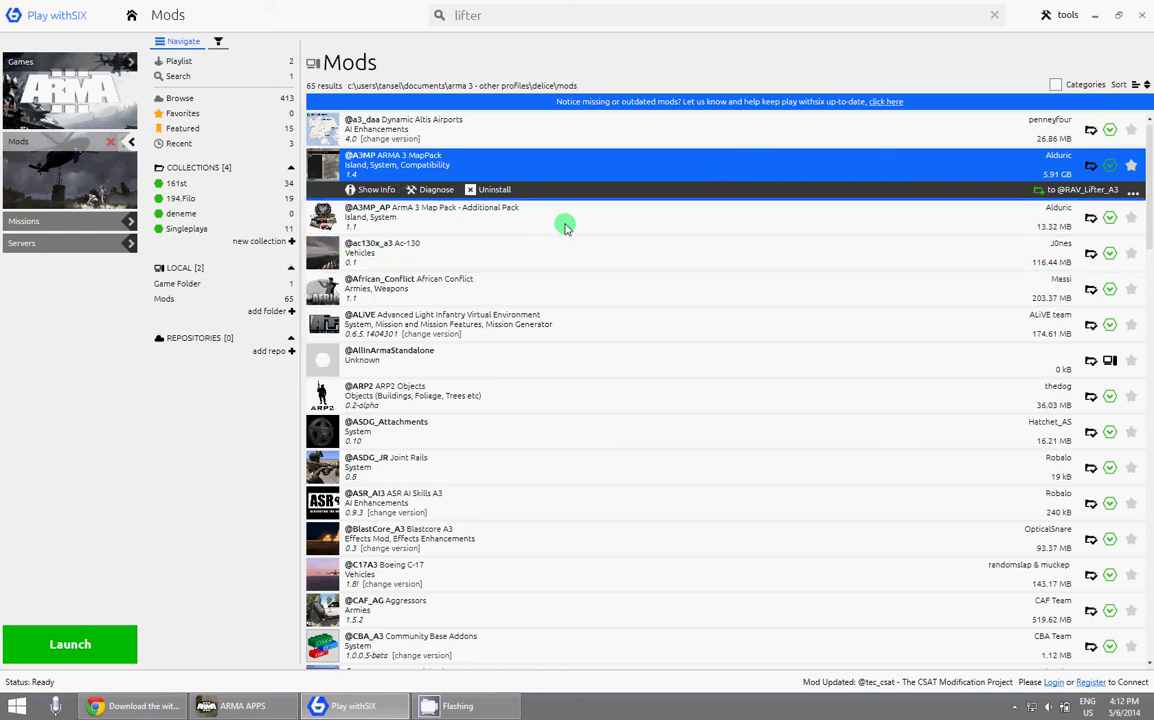
{"action": "scroll", "coordinate": [565, 228], "scroll_direction": "down", "scroll_amount": 8}
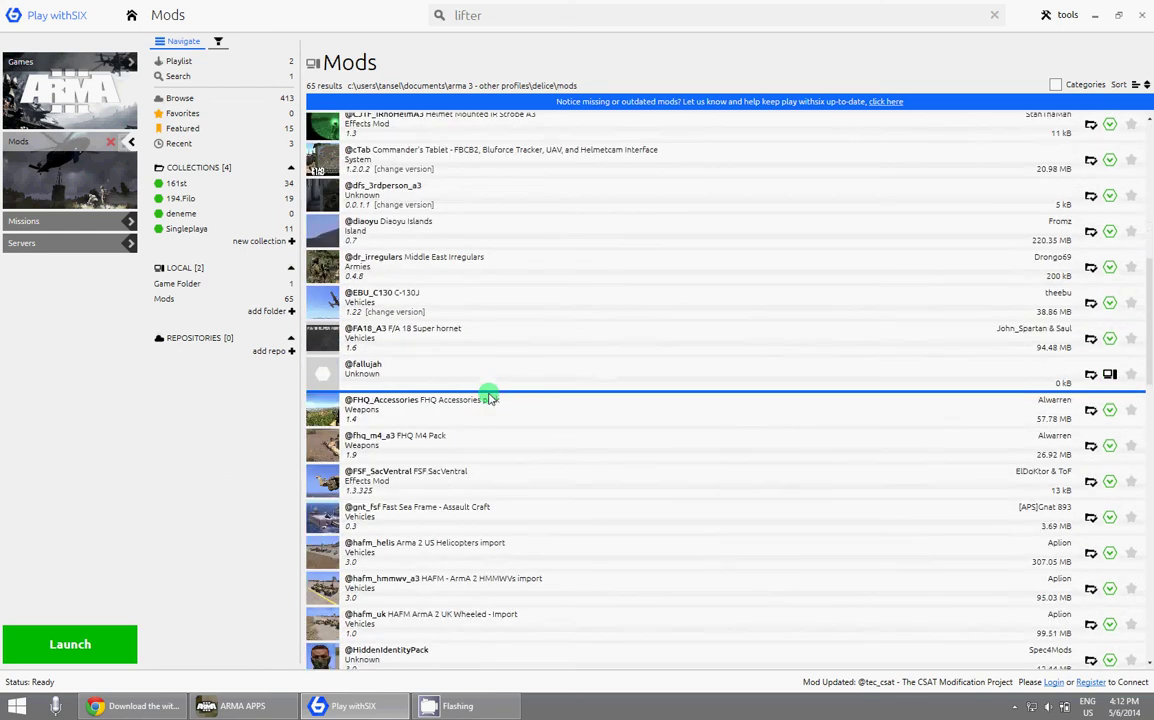
{"action": "scroll", "coordinate": [495, 380], "scroll_direction": "down", "scroll_amount": 10}
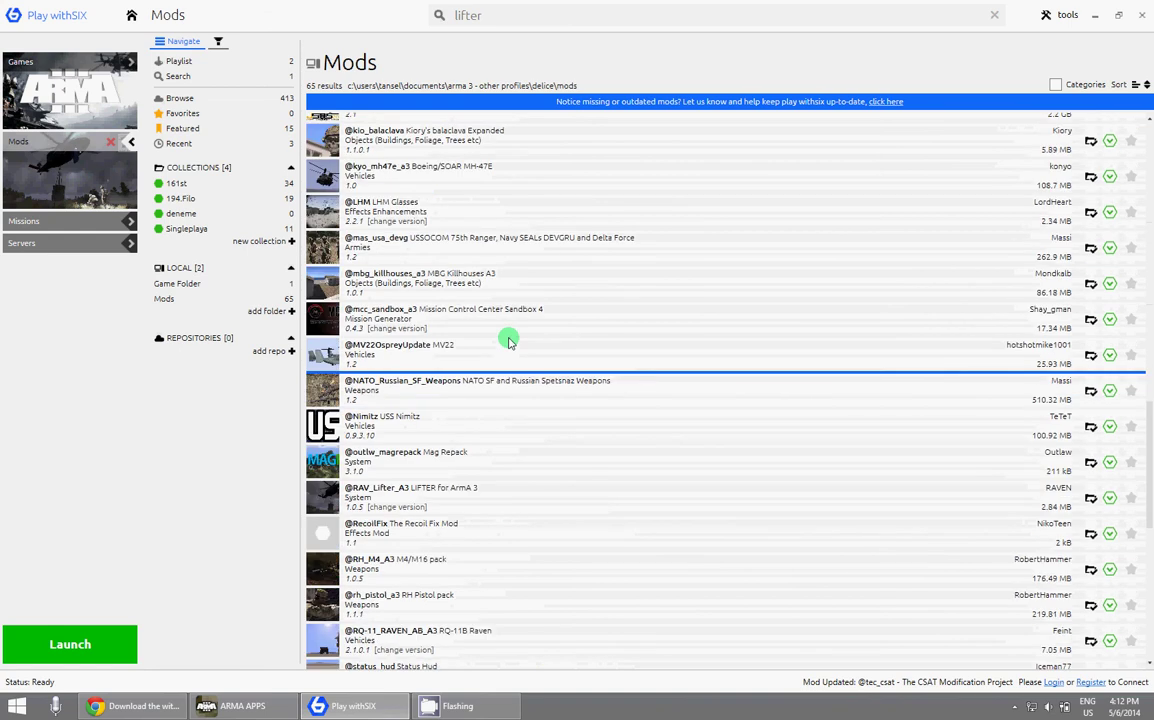
{"action": "scroll", "coordinate": [508, 341], "scroll_direction": "down", "scroll_amount": 3}
{"action": "left_click", "coordinate": [515, 354]}
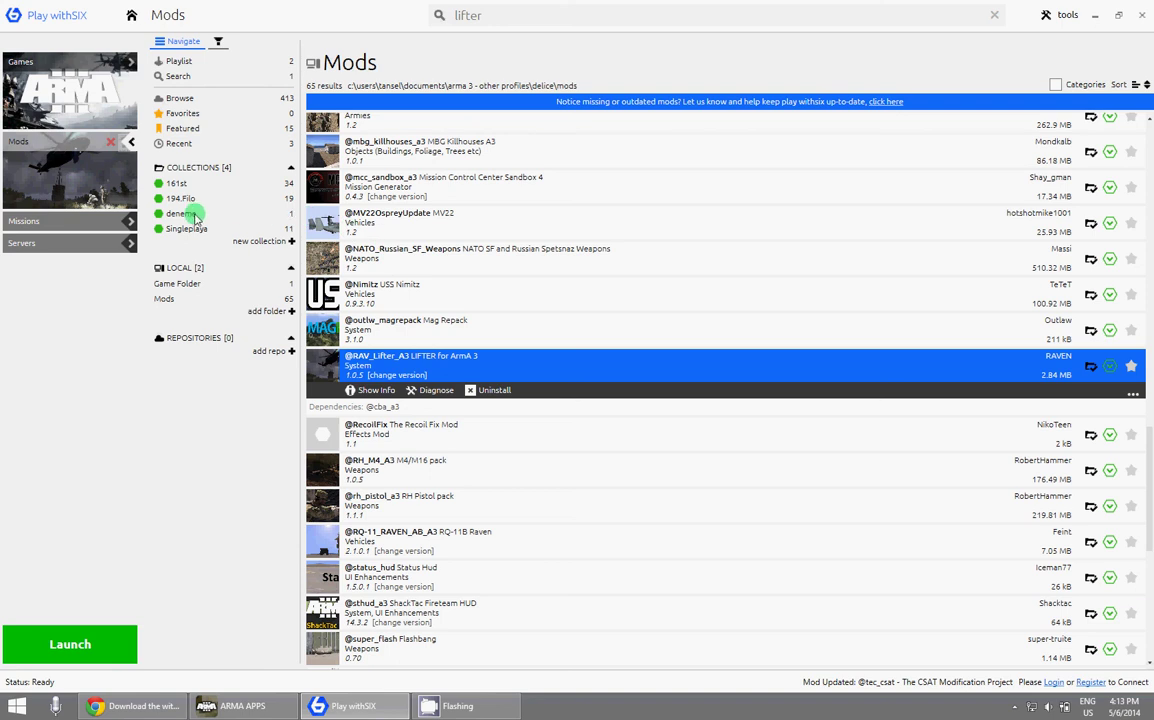
{"action": "left_click", "coordinate": [197, 216]}
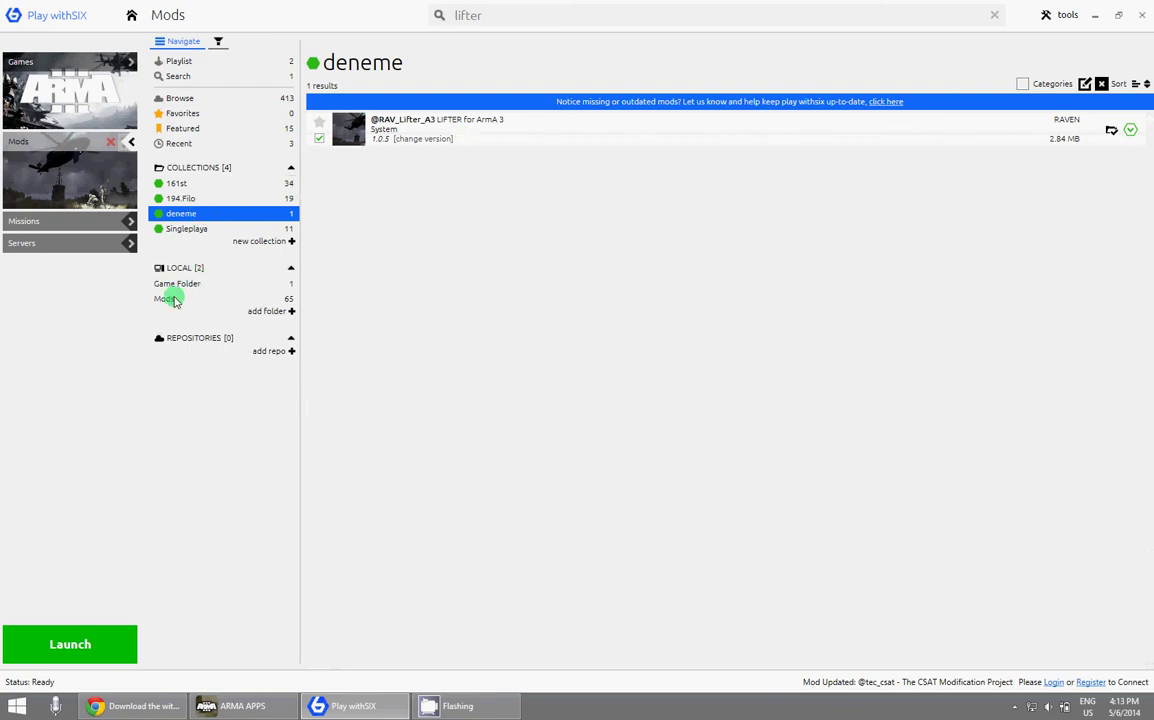
{"action": "left_click_drag", "start_coordinate": [173, 300], "coordinate": [405, 425]}
{"action": "scroll", "coordinate": [471, 340], "scroll_direction": "down", "scroll_amount": 10}
{"action": "scroll", "coordinate": [436, 330], "scroll_direction": "down", "scroll_amount": 1}
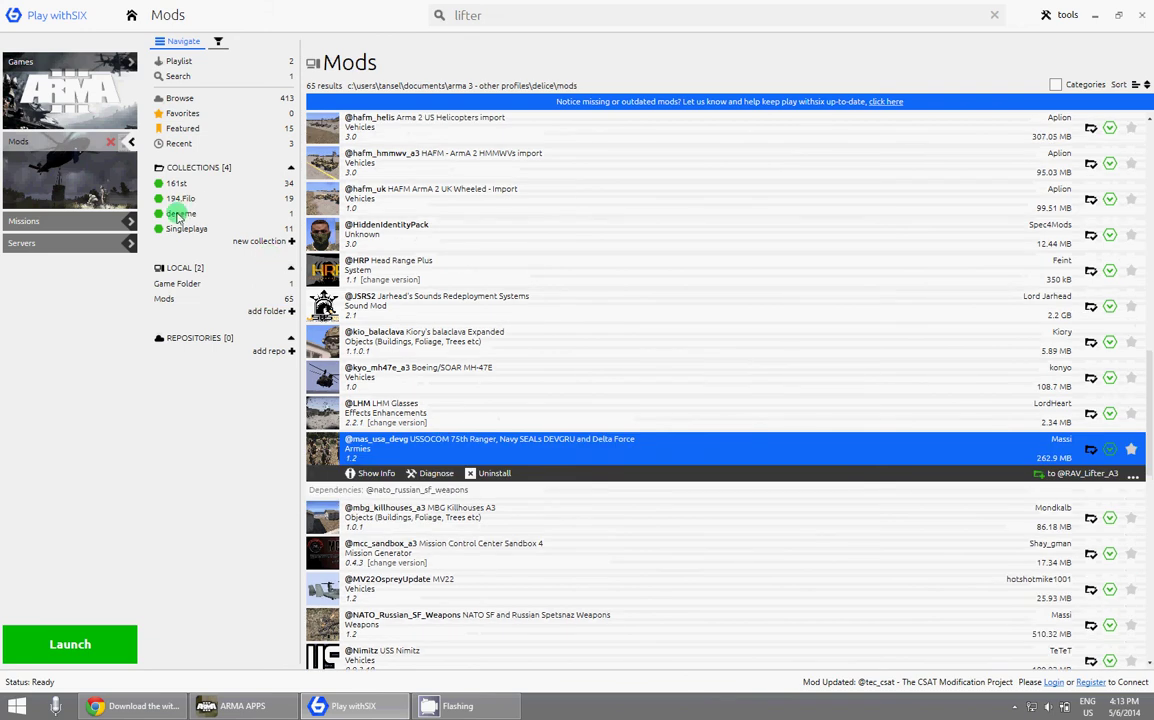
{"action": "left_click_drag", "start_coordinate": [177, 216], "coordinate": [180, 214]}
{"action": "scroll", "coordinate": [430, 480], "scroll_direction": "down", "scroll_amount": 2}
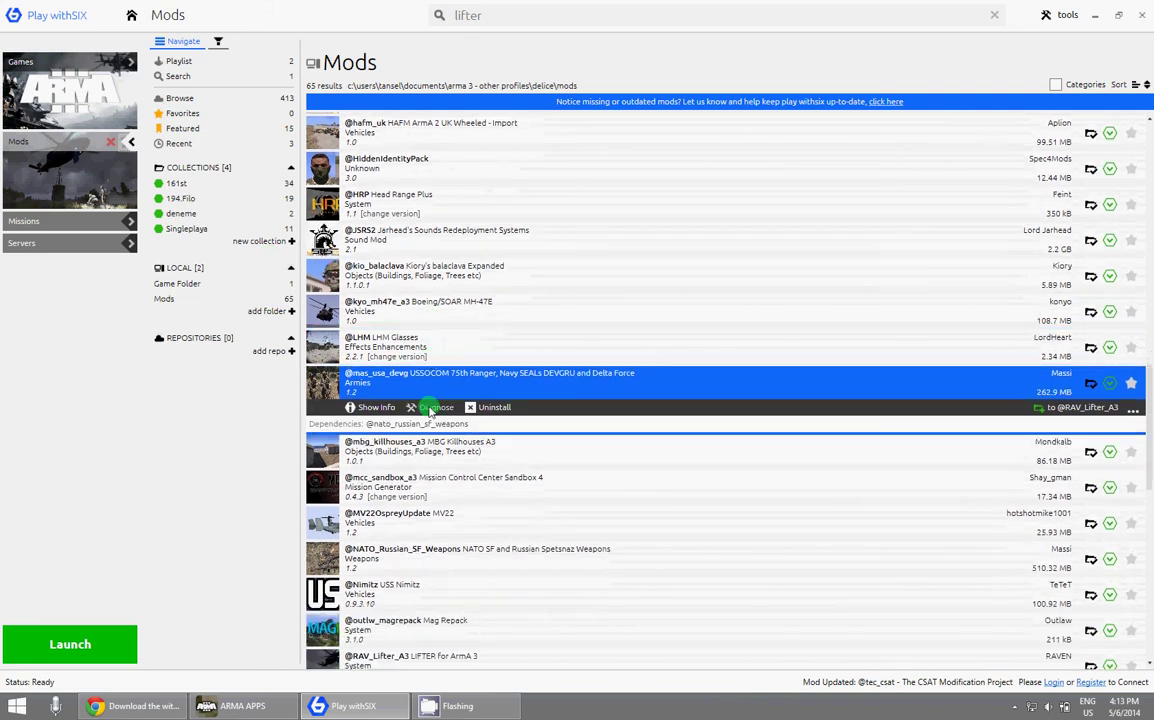
{"action": "left_click", "coordinate": [430, 513]}
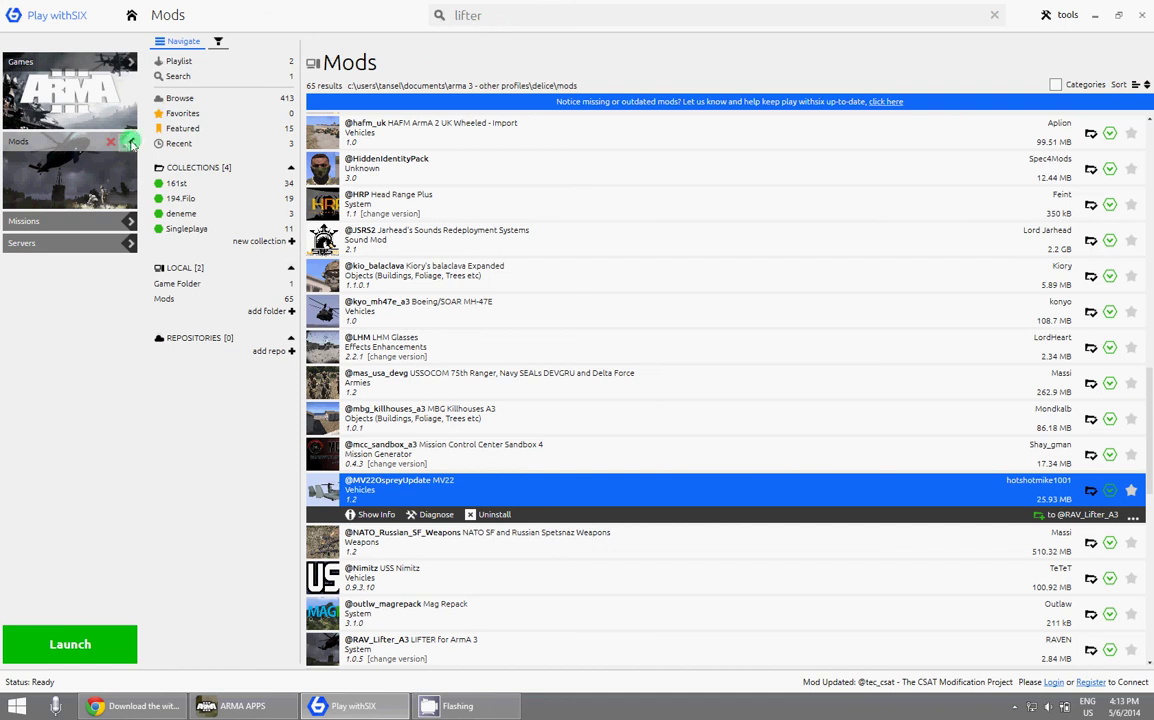
Step: Check the playlist and deactivate the currently active LIFTER mod
{"action": "left_click", "coordinate": [190, 62]}
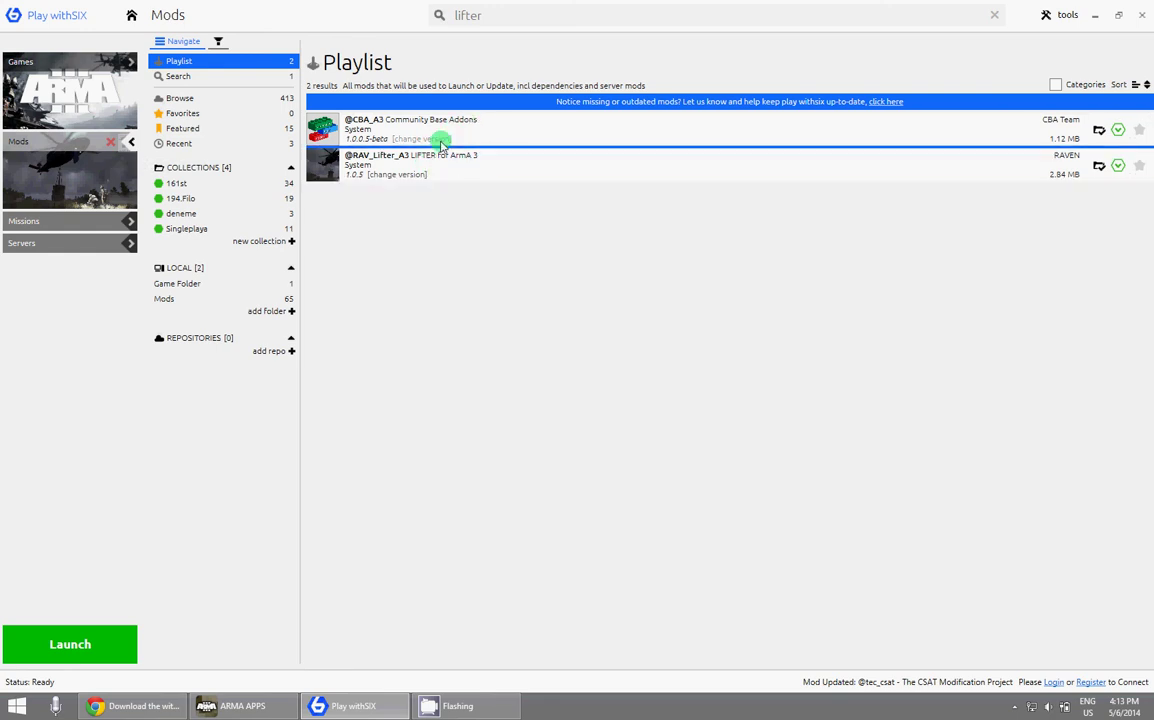
{"action": "left_click", "coordinate": [111, 146]}
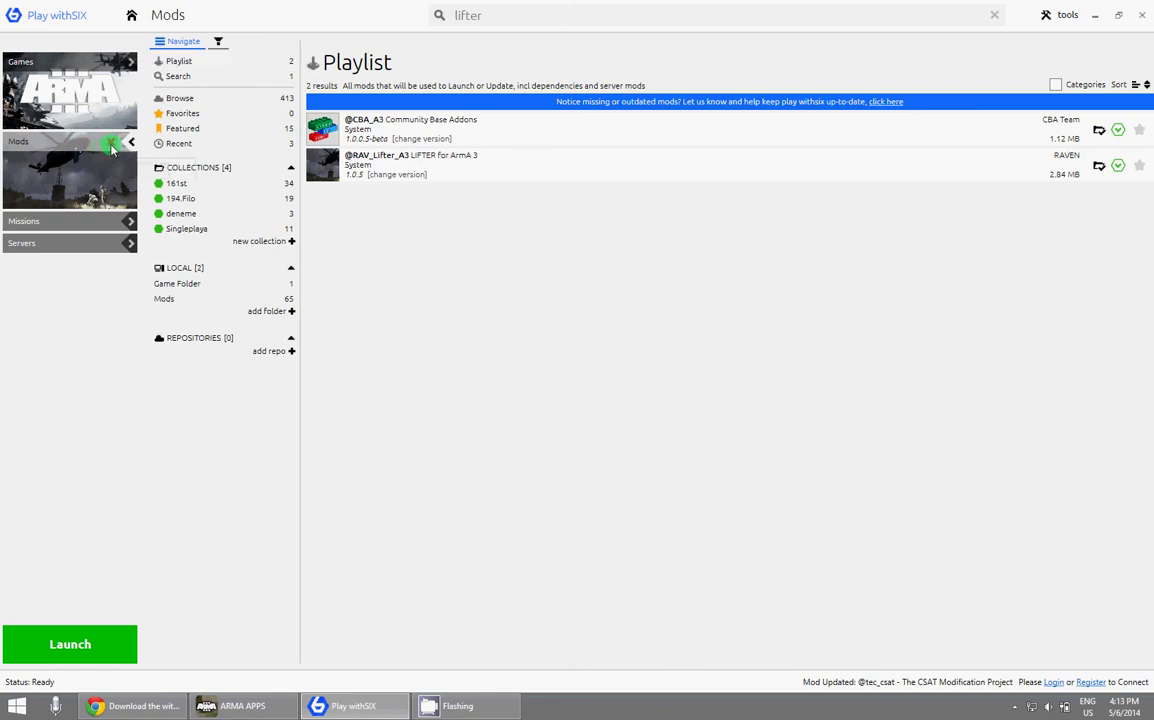
Step: Open the deneme collection to review its mods, and activate the collection
{"action": "left_click", "coordinate": [190, 215]}
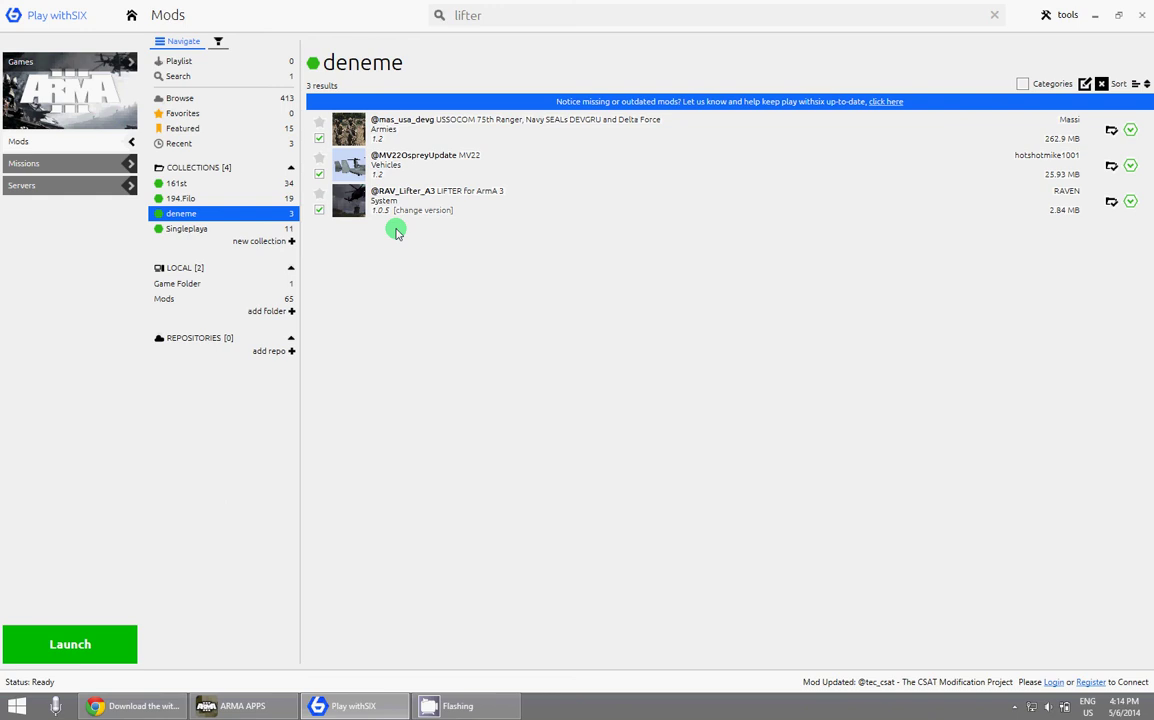
{"action": "left_click_drag", "start_coordinate": [396, 232], "coordinate": [422, 198]}
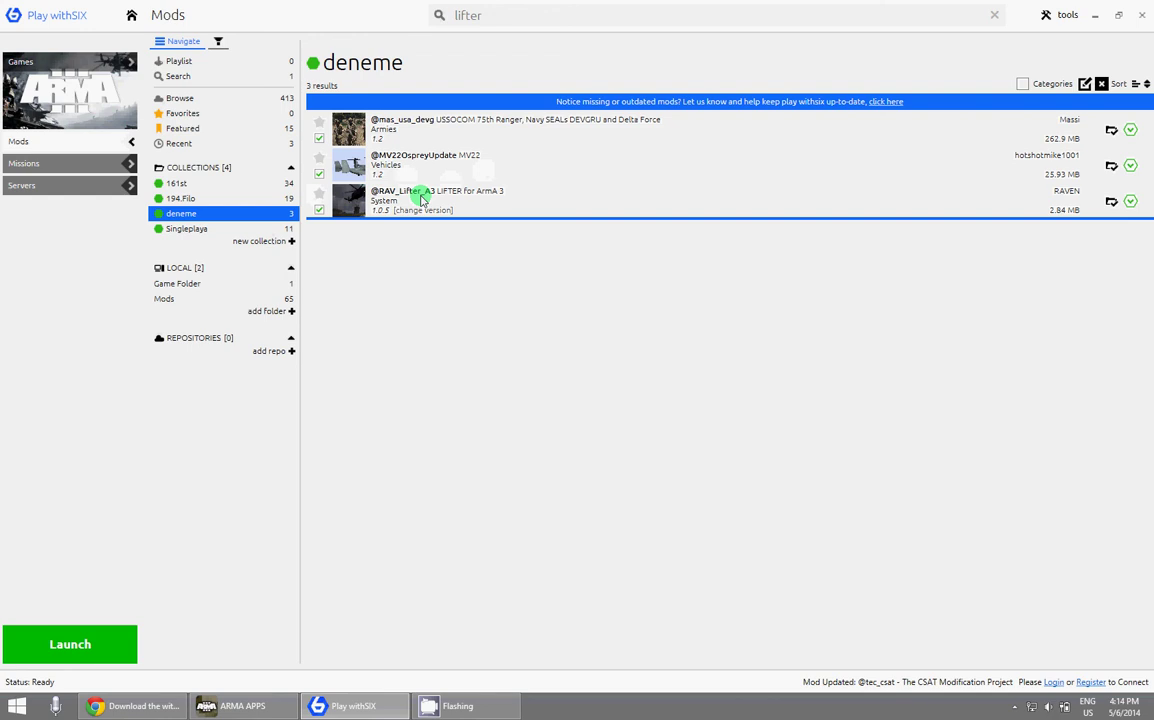
{"action": "left_click_drag", "start_coordinate": [436, 214], "coordinate": [207, 217]}
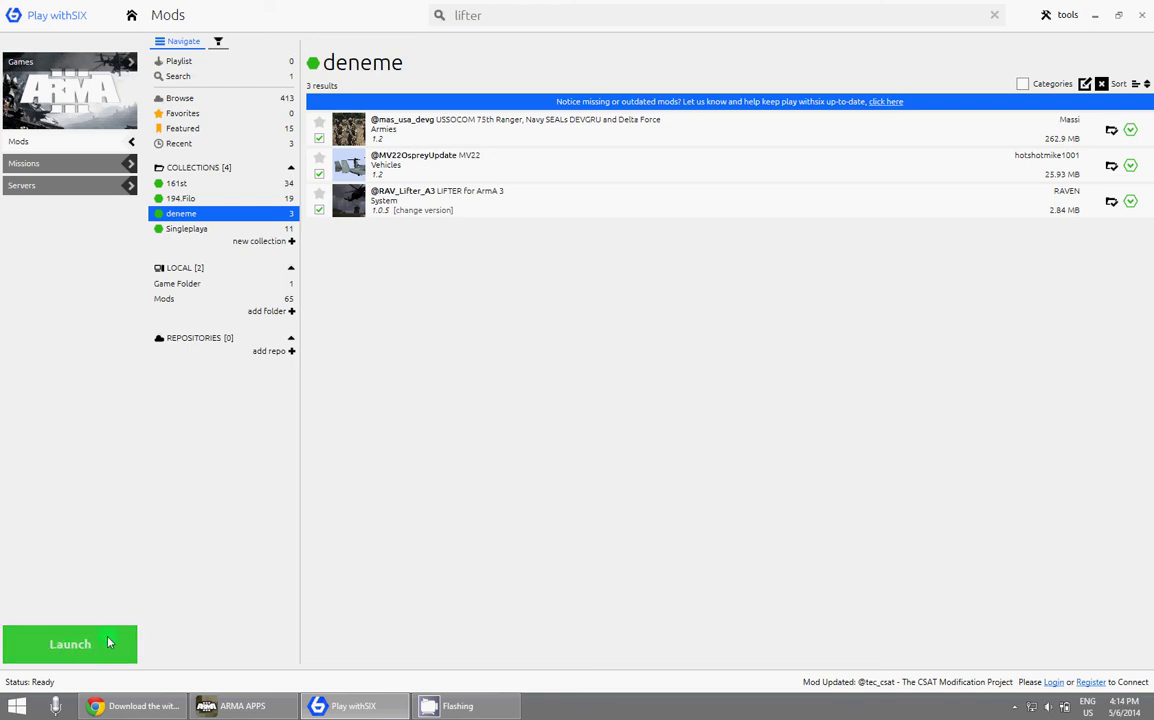
{"action": "right_click", "coordinate": [213, 217]}
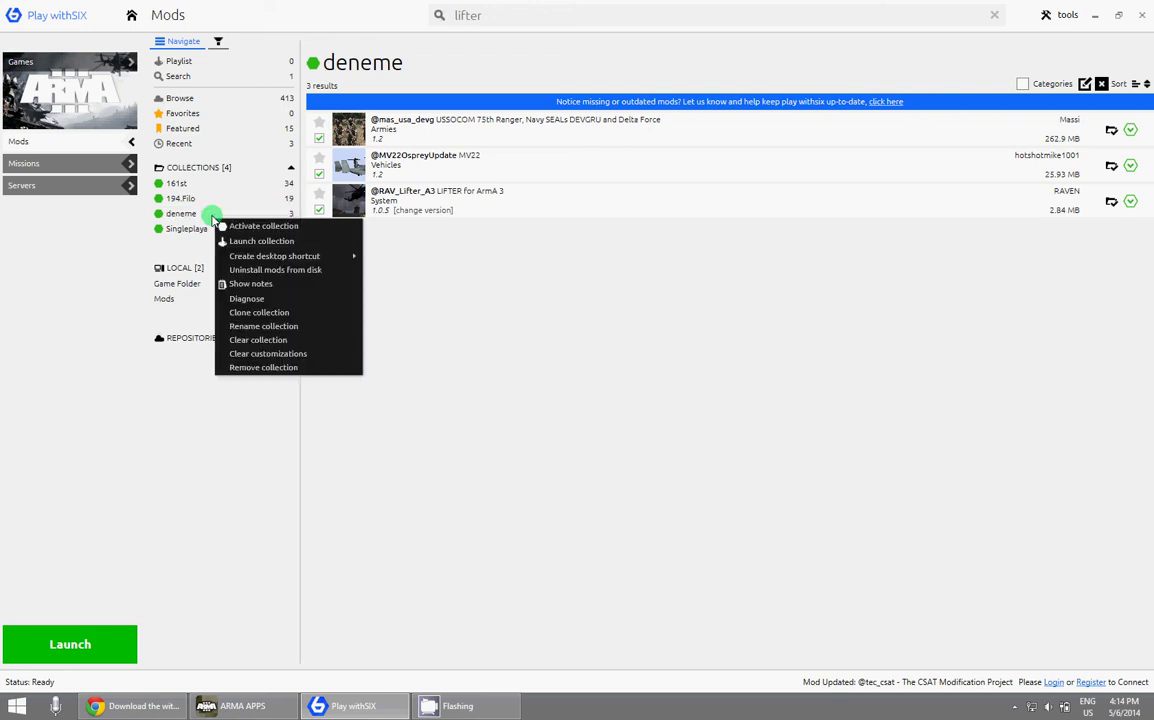
{"action": "left_click", "coordinate": [249, 227]}
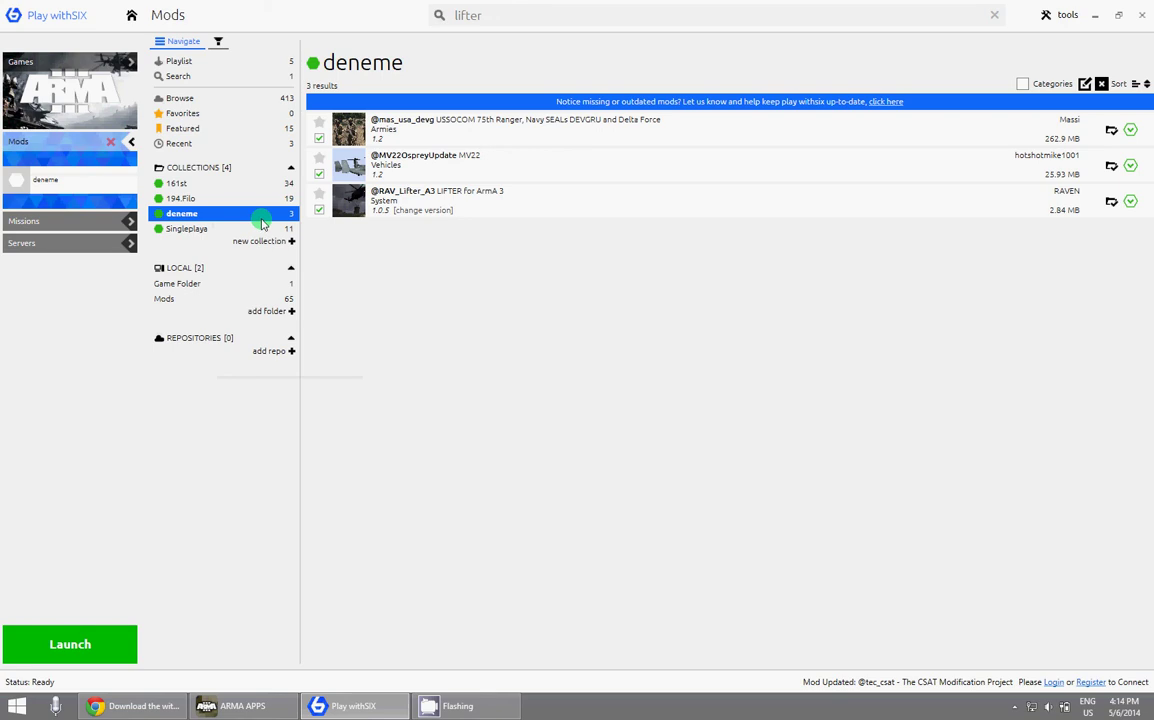
Step: Open the playlist and examine which mods and dependencies the active deneme collection will launch
{"action": "left_click", "coordinate": [180, 62]}
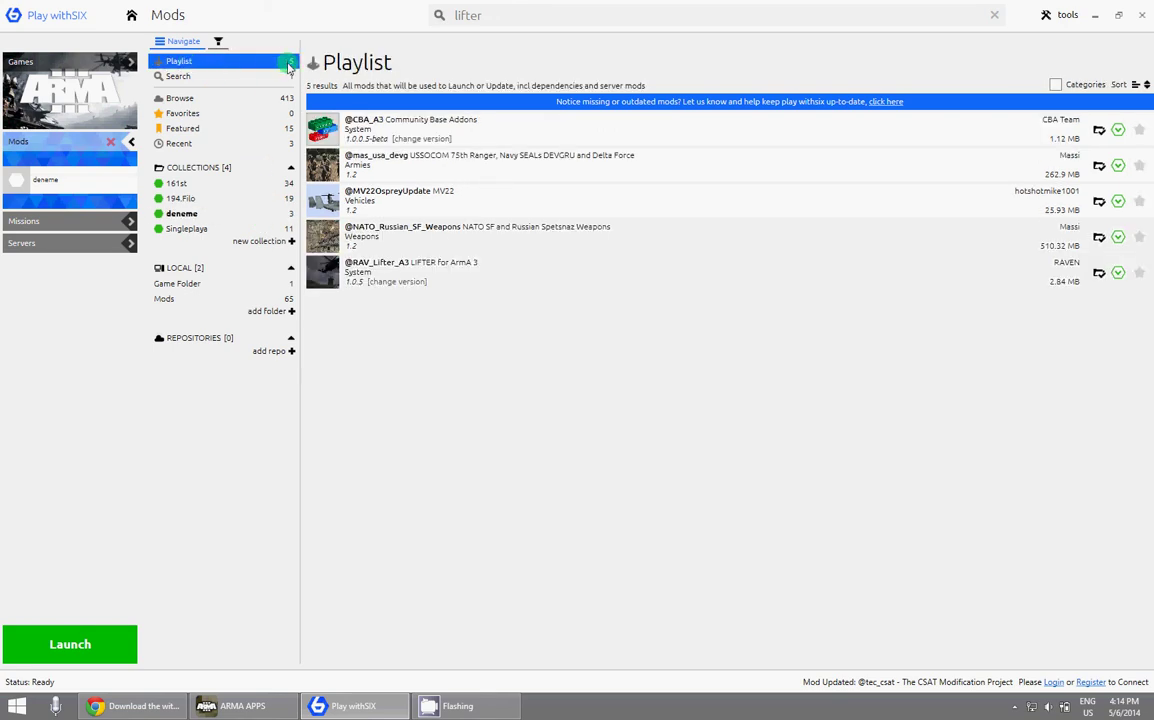
{"action": "left_click", "coordinate": [430, 168]}
{"action": "left_click", "coordinate": [425, 234]}
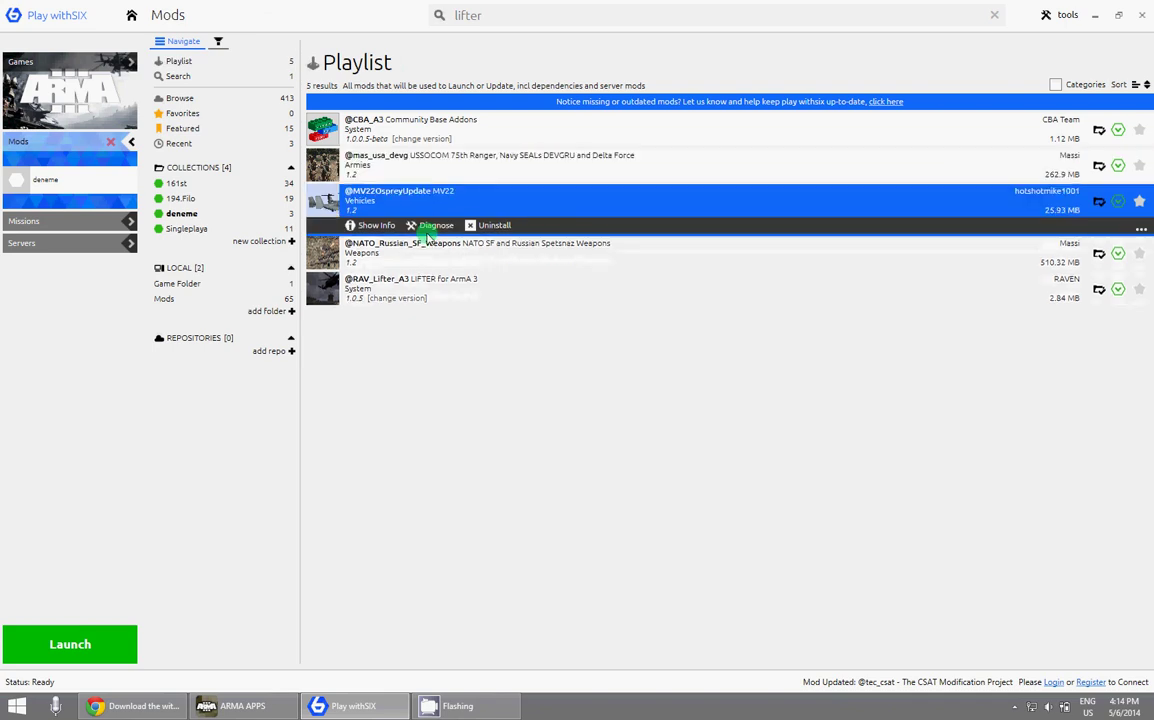
{"action": "left_click", "coordinate": [479, 280]}
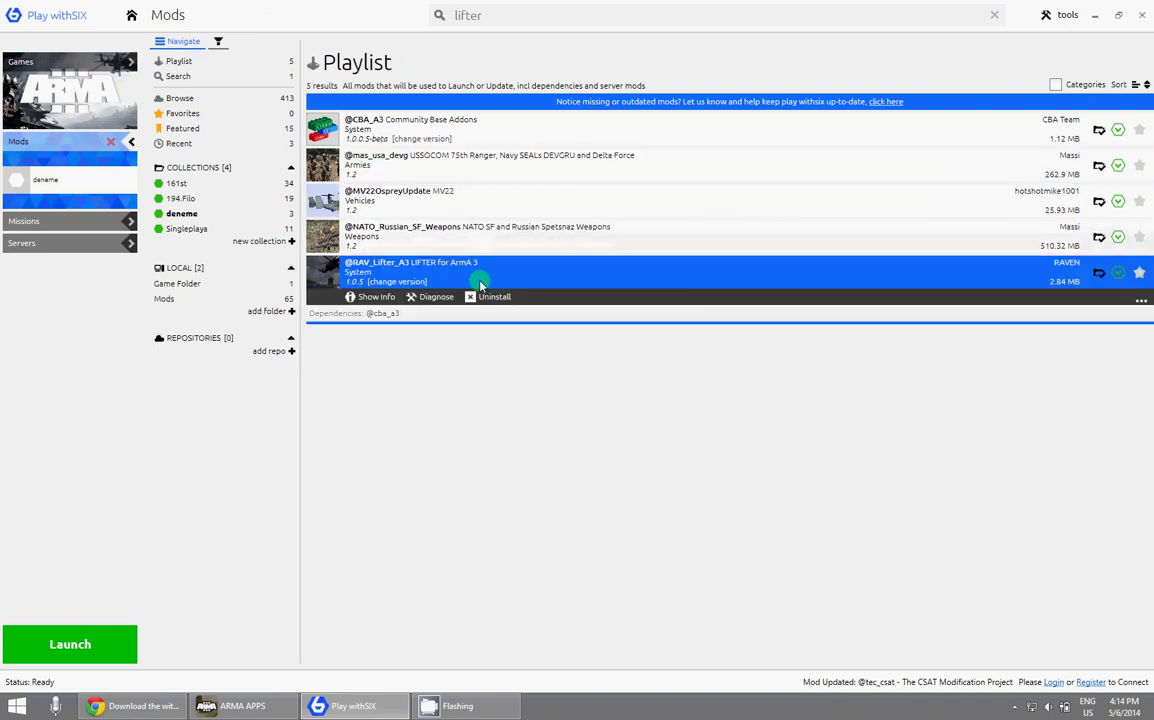
Step: Check the remaining playlist entries and remove the deneme collection
{"action": "left_click", "coordinate": [487, 234]}
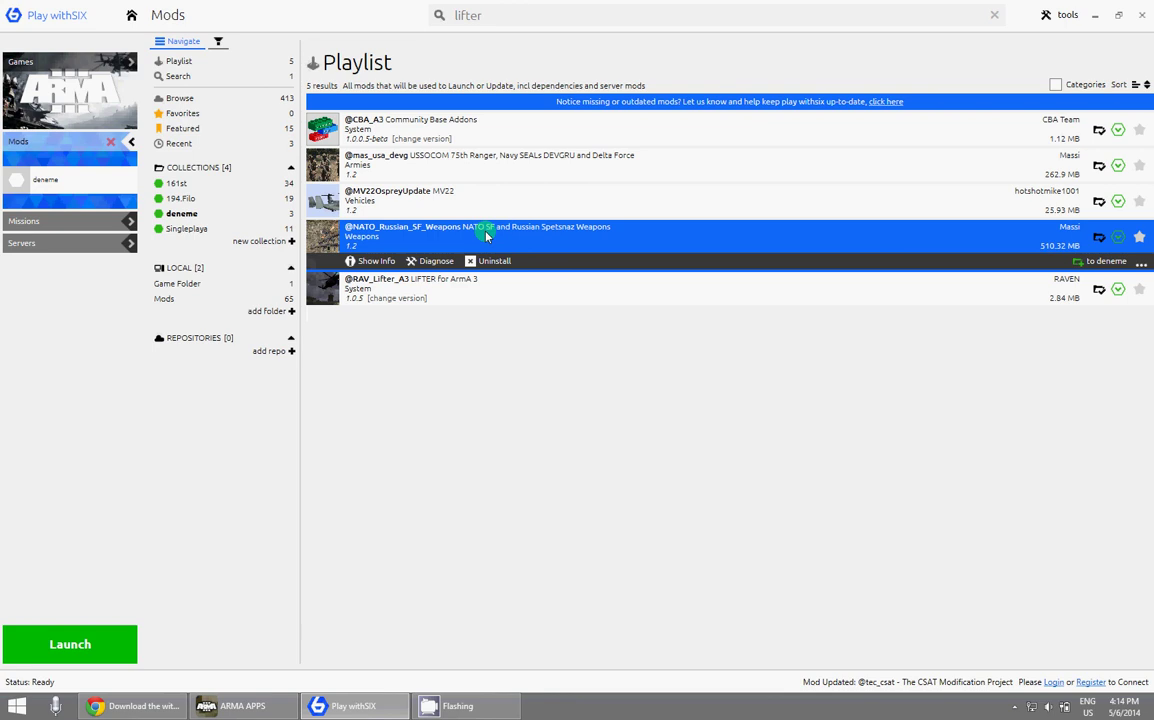
{"action": "left_click", "coordinate": [478, 130]}
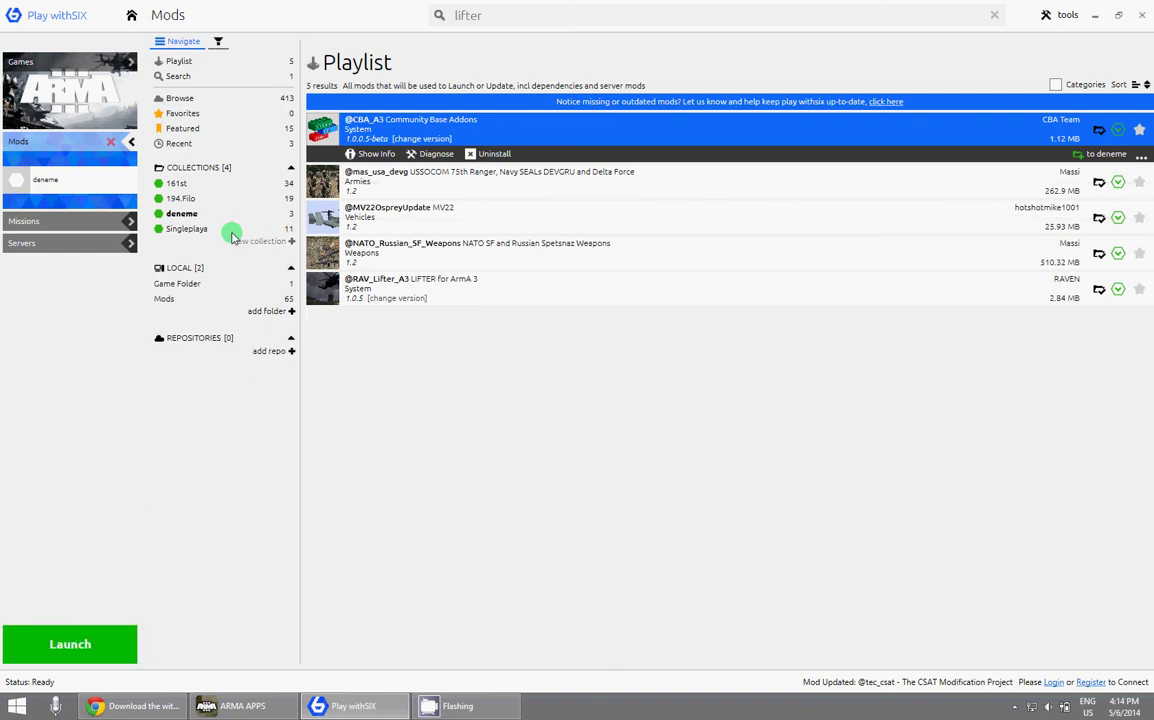
{"action": "left_click", "coordinate": [202, 216]}
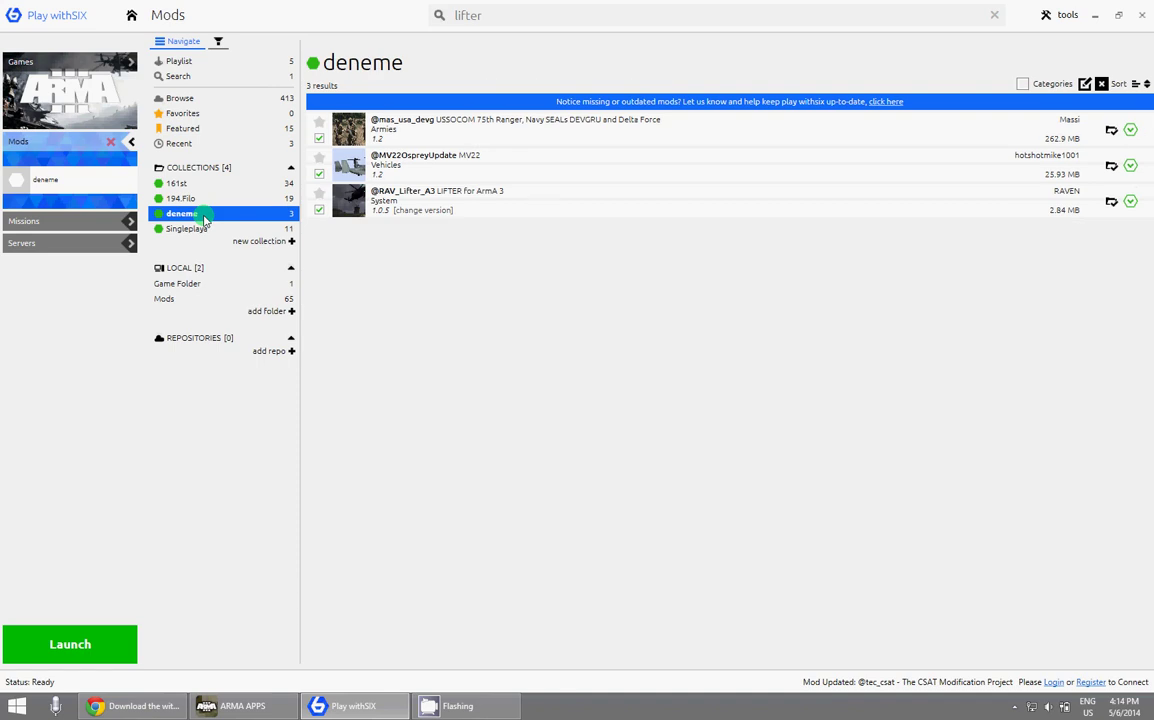
{"action": "right_click", "coordinate": [205, 219]}
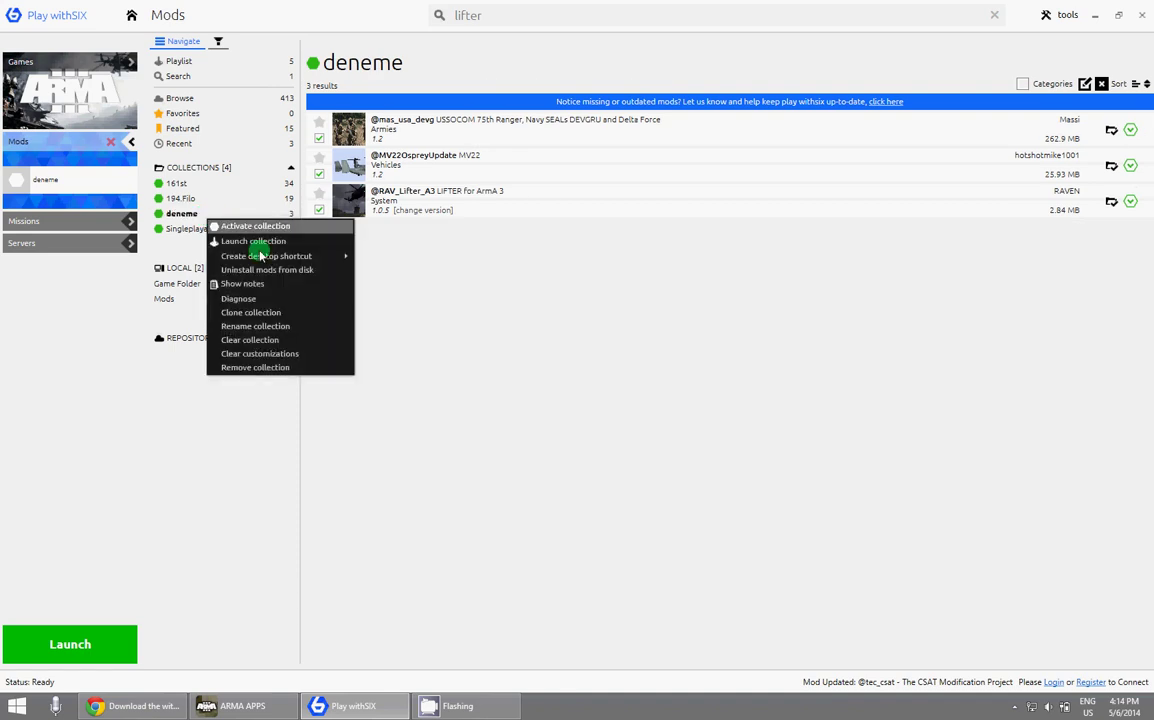
{"action": "left_click", "coordinate": [272, 368]}
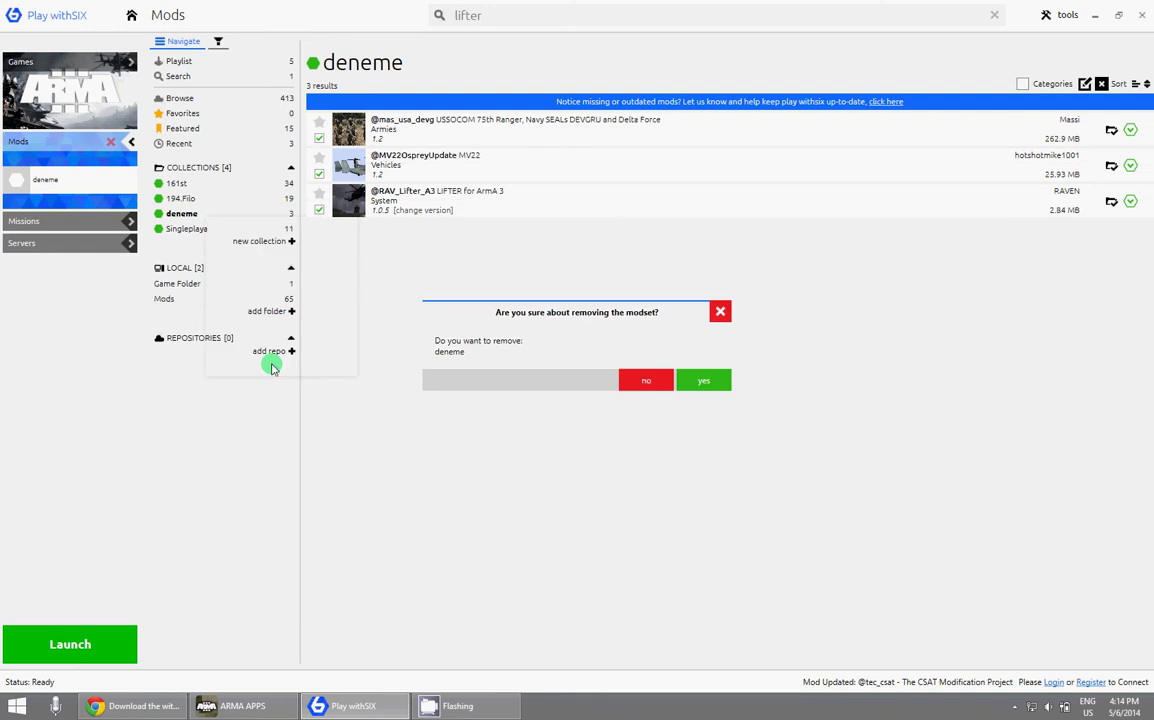
{"action": "left_click", "coordinate": [728, 380]}
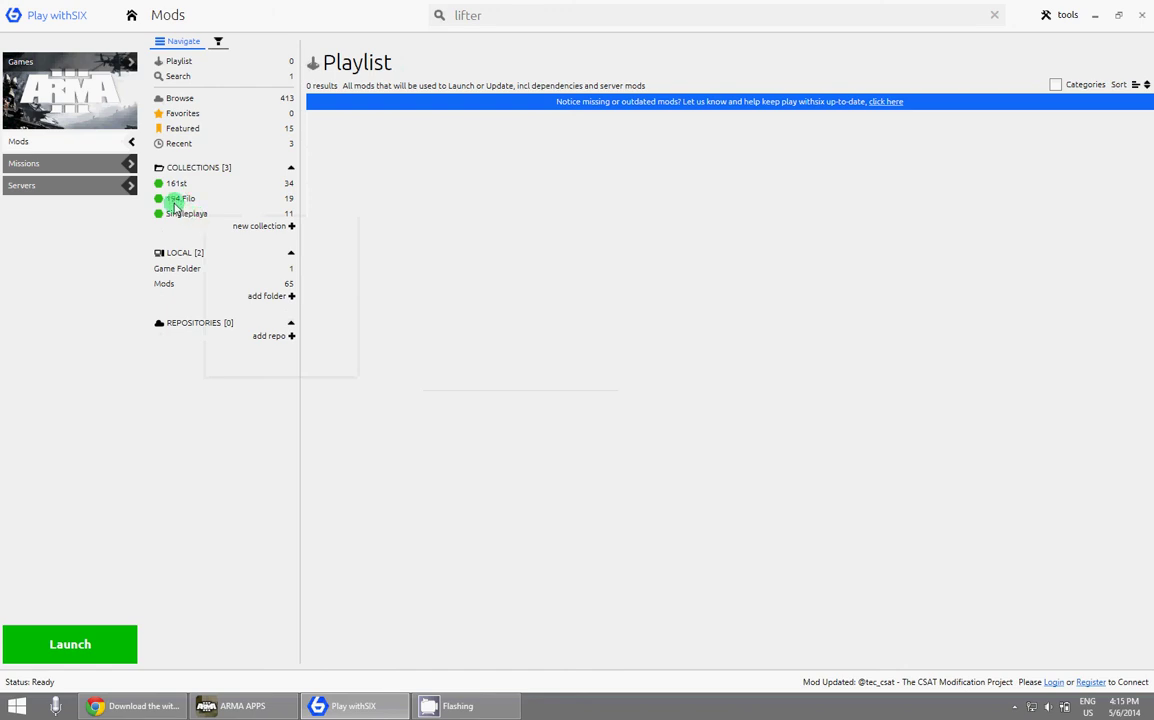
Step: Open the Arma 3 server browser and clear the server name filter
{"action": "left_click", "coordinate": [22, 187]}
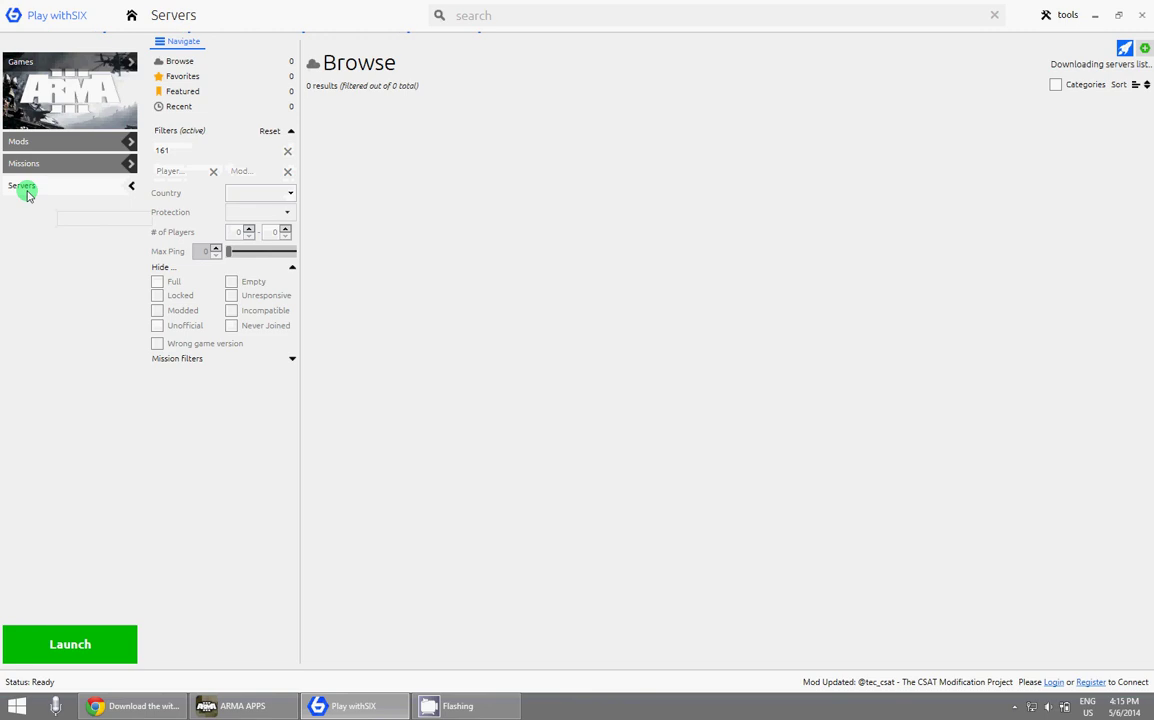
{"action": "double_click", "coordinate": [162, 152]}
{"action": "key", "text": "BackSpace"}
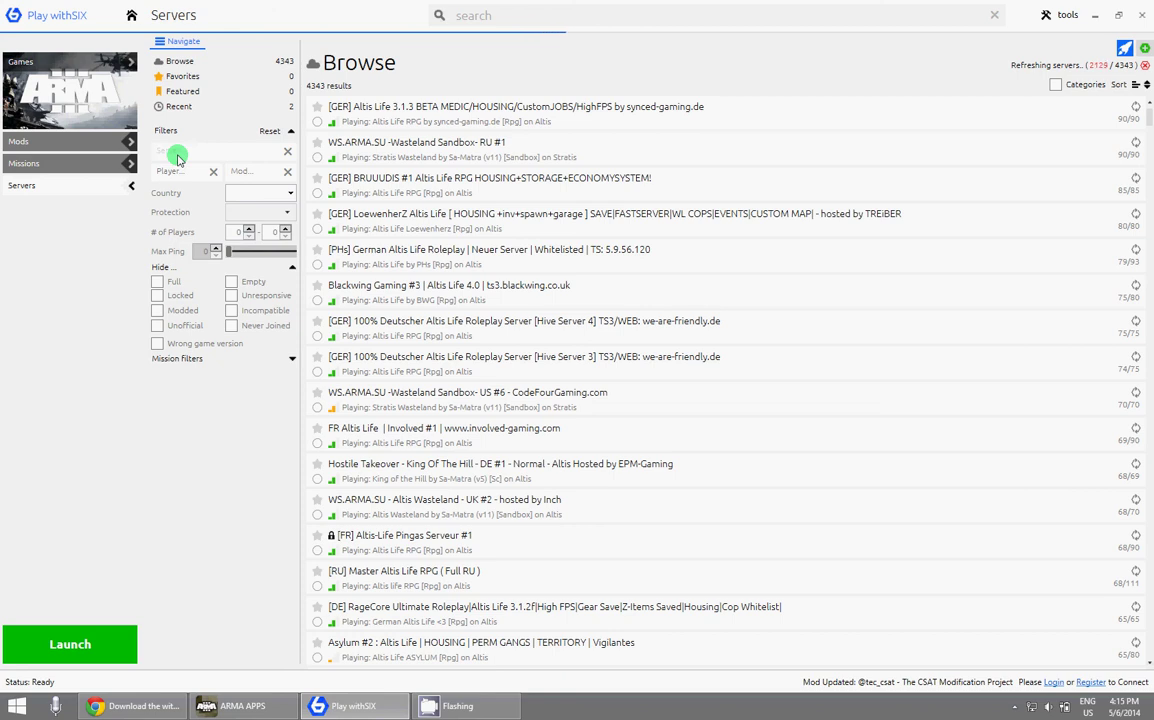
Step: Examine the country filter, expand the mission filters and inspect the map and difficulty options
{"action": "left_click", "coordinate": [268, 193]}
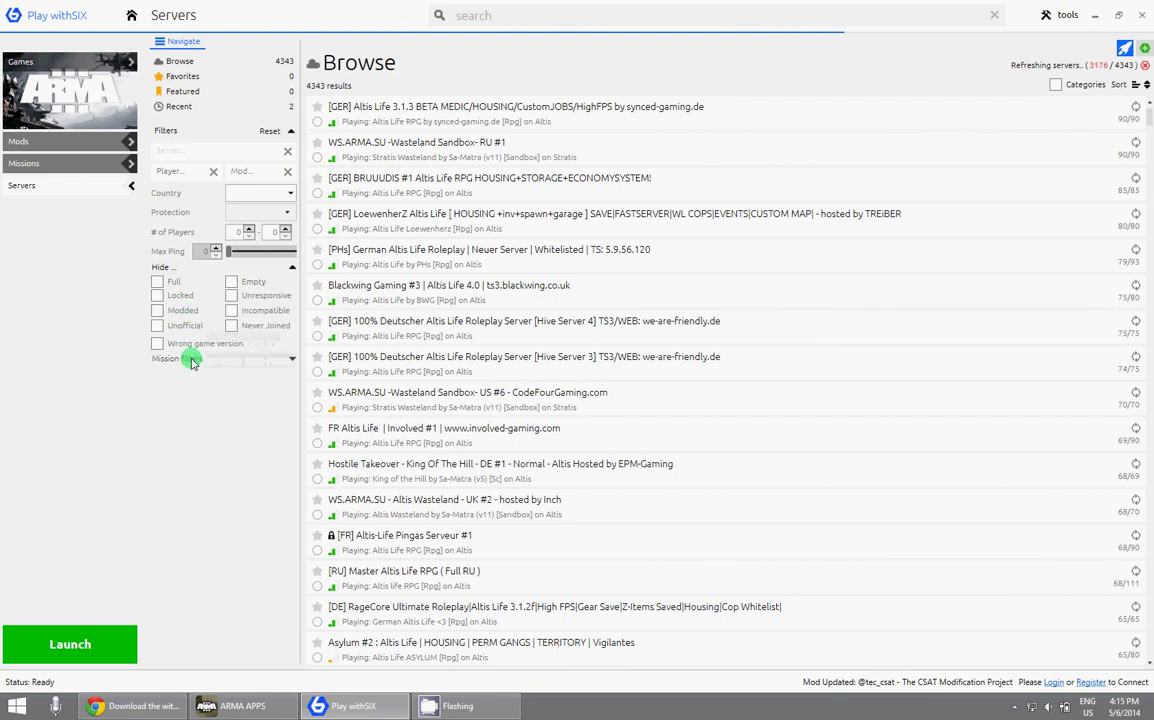
{"action": "left_click", "coordinate": [191, 359]}
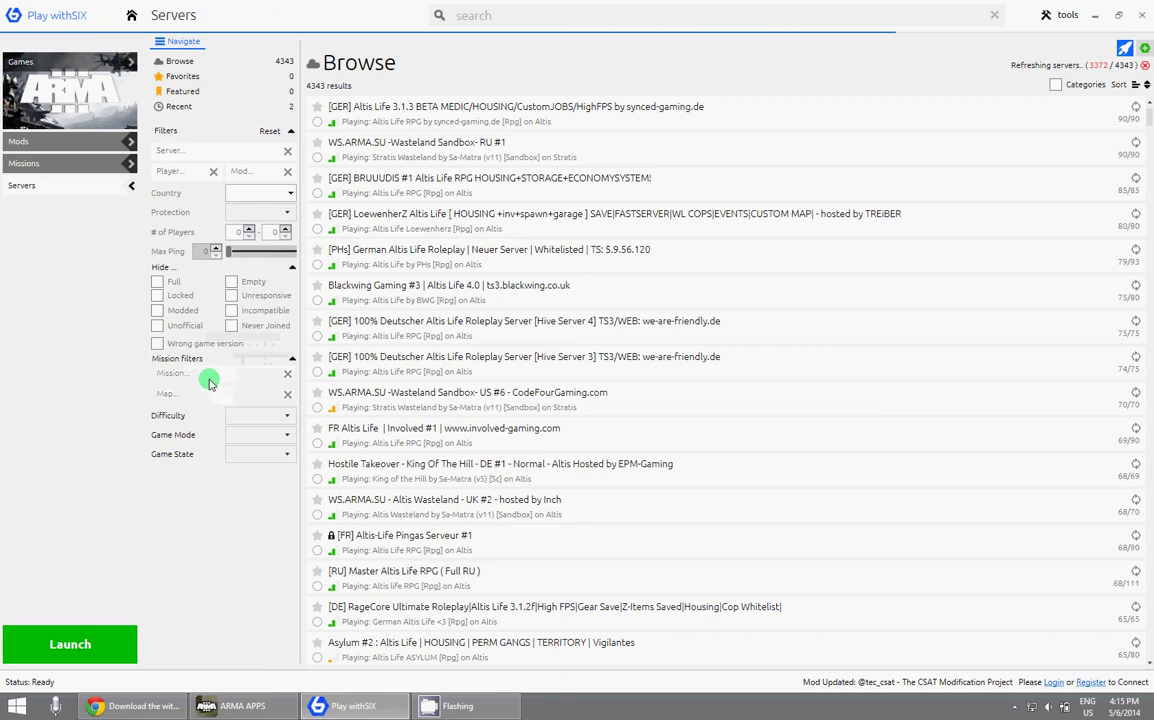
{"action": "left_click", "coordinate": [191, 395]}
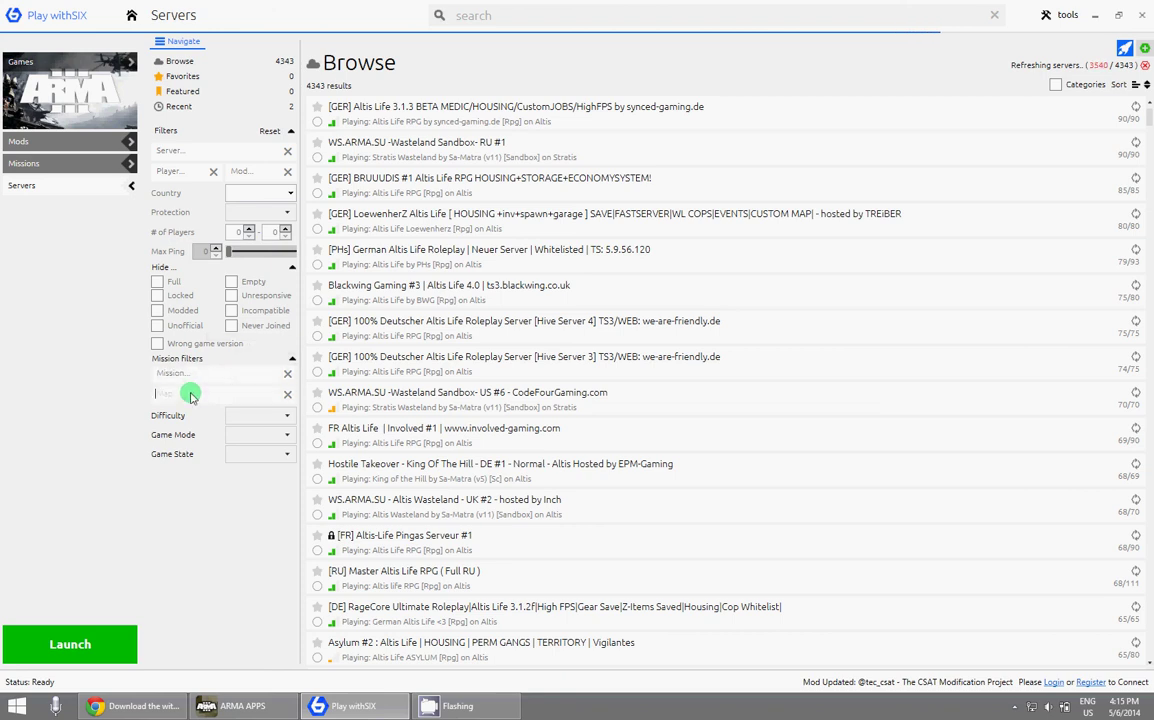
{"action": "left_click", "coordinate": [258, 415]}
{"action": "left_click", "coordinate": [259, 415]}
Step: Try filtering the server list by game mode COOP and DM, and reset the game mode filter to blank
{"action": "left_click", "coordinate": [265, 434]}
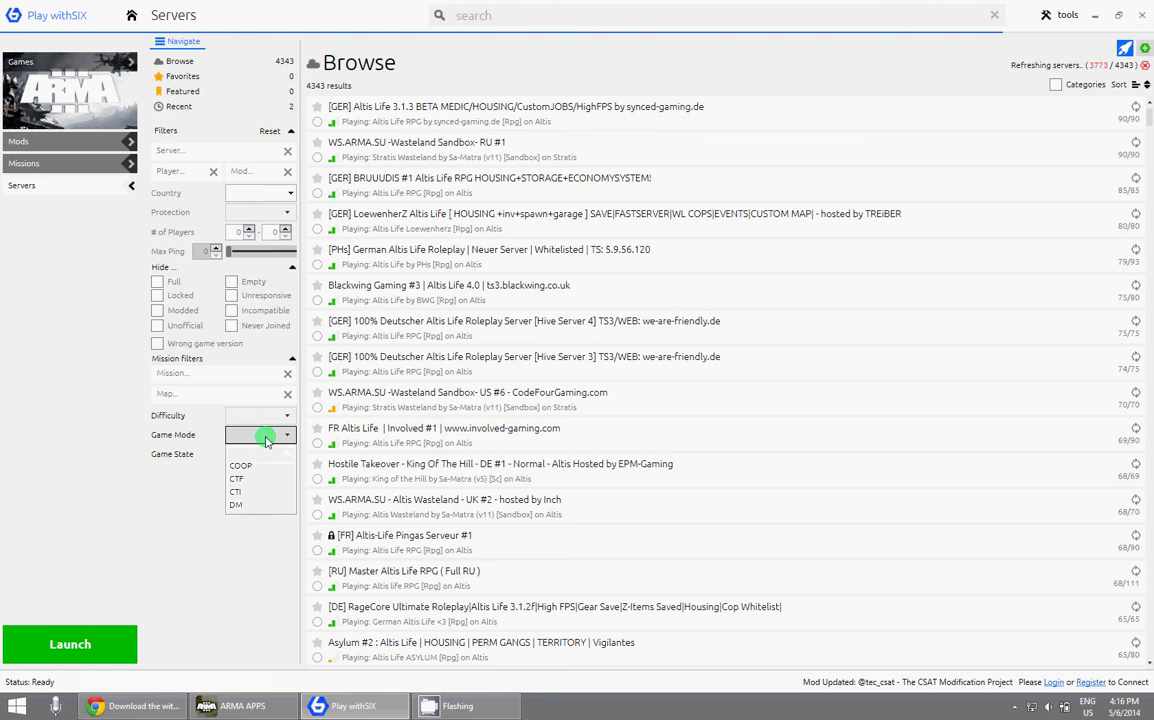
{"action": "left_click", "coordinate": [266, 467]}
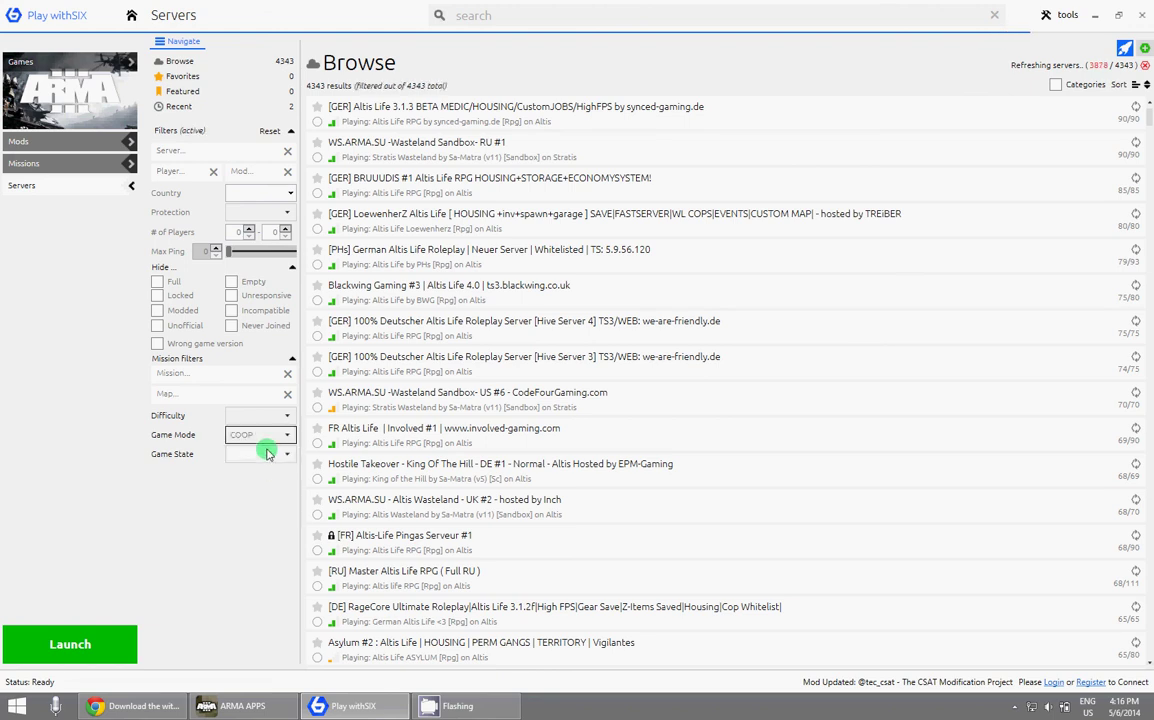
{"action": "left_click", "coordinate": [266, 437]}
{"action": "left_click", "coordinate": [264, 505]}
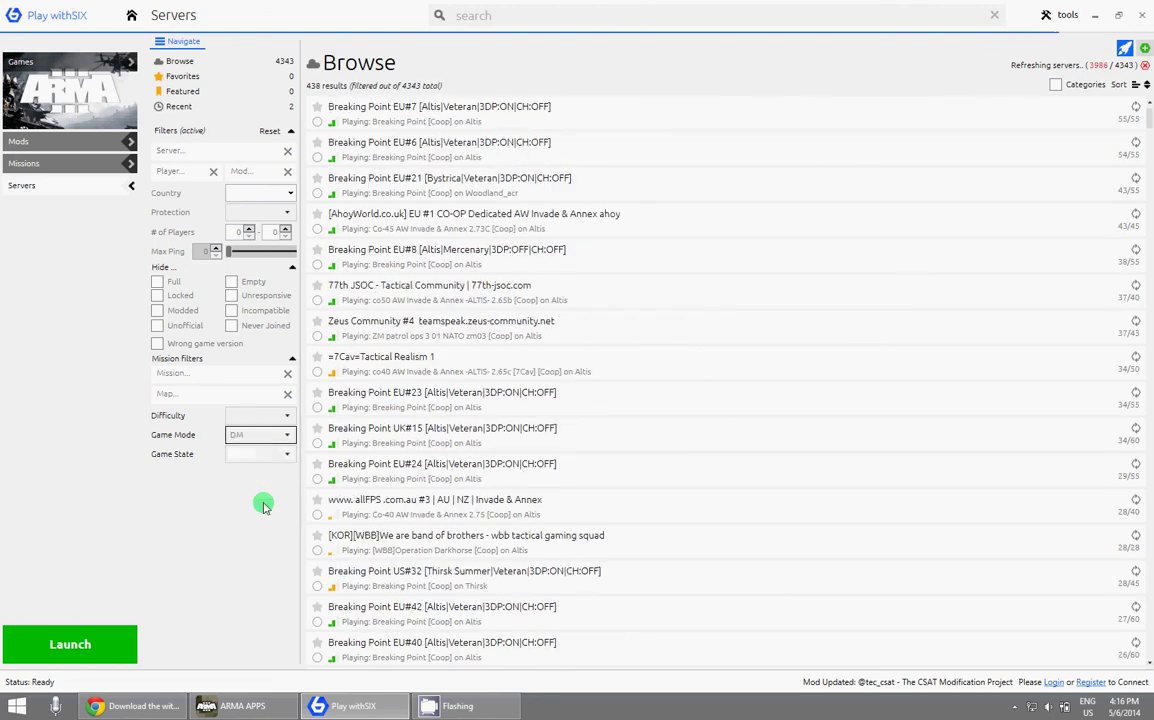
{"action": "left_click", "coordinate": [271, 438]}
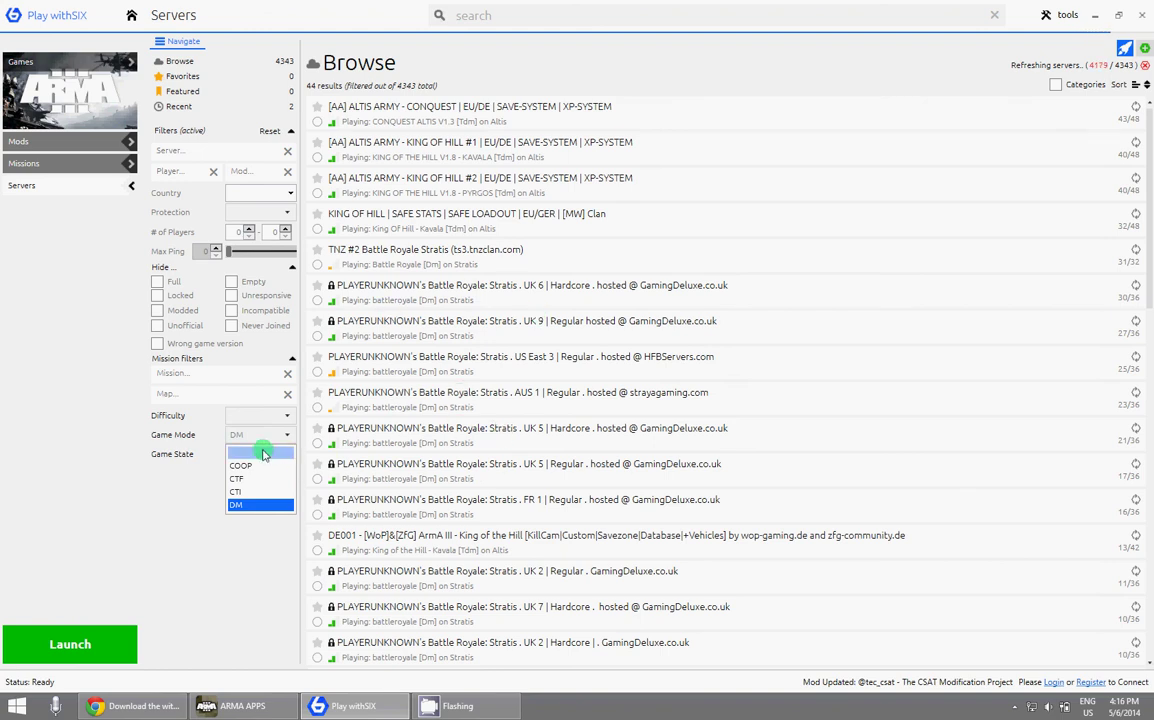
{"action": "left_click", "coordinate": [259, 452]}
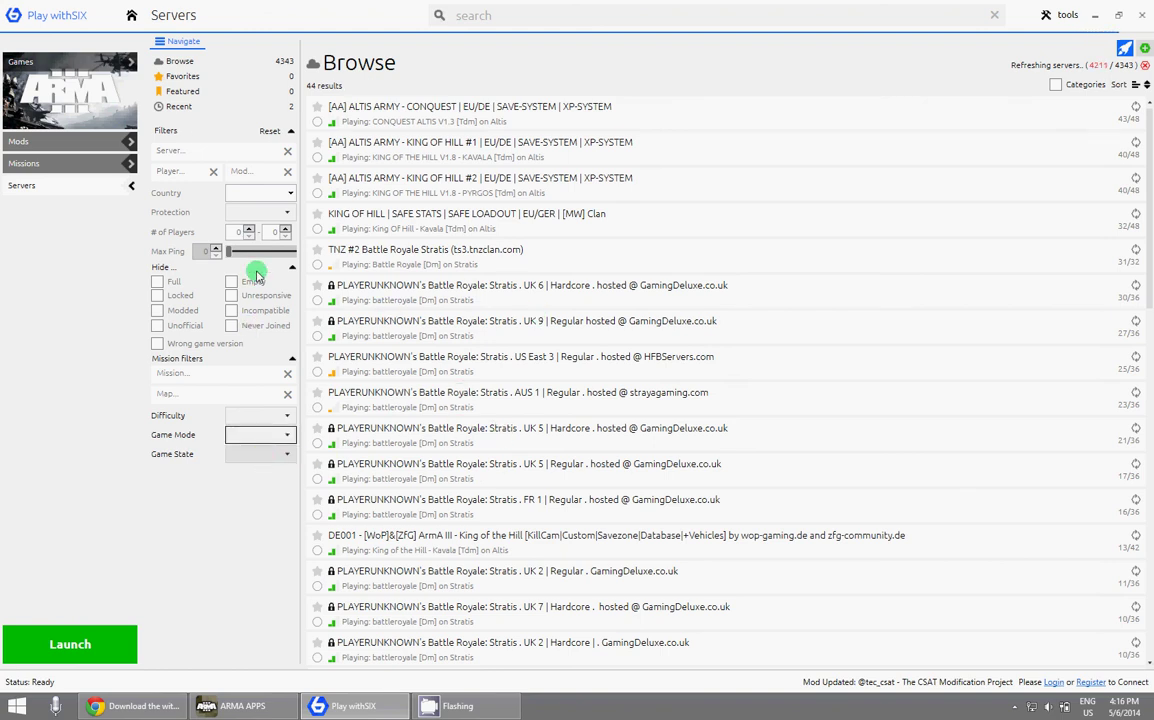
{"action": "left_click", "coordinate": [176, 152]}
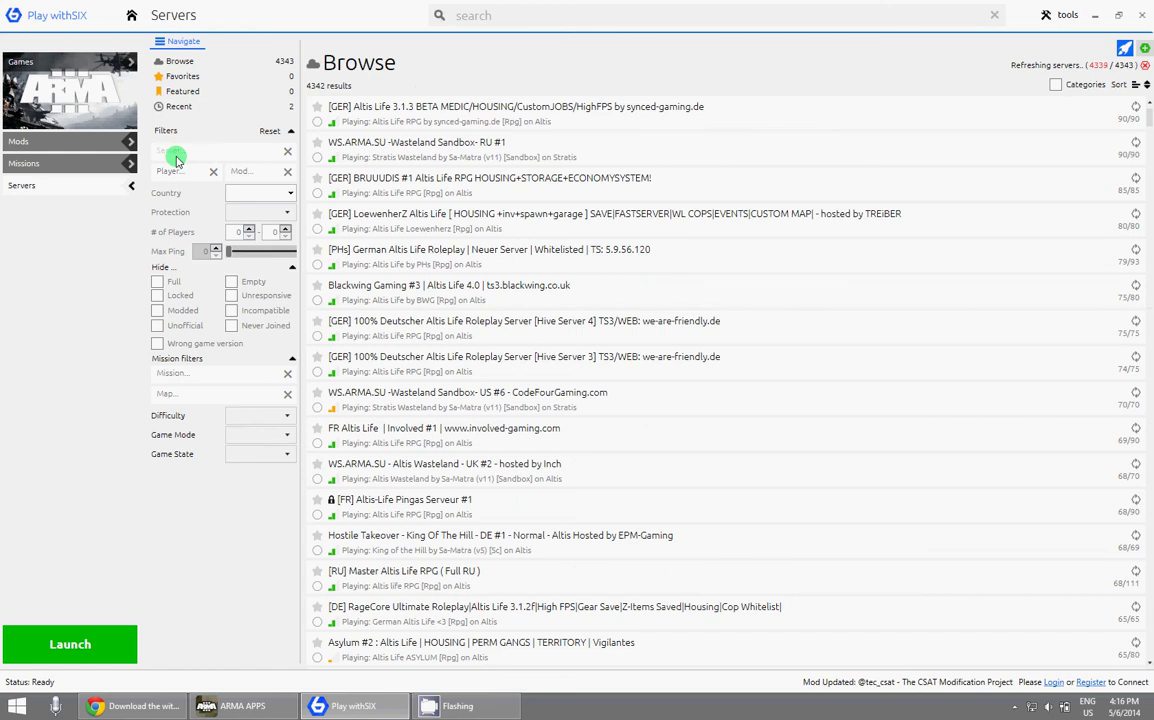
{"action": "type", "text": "birligi"}
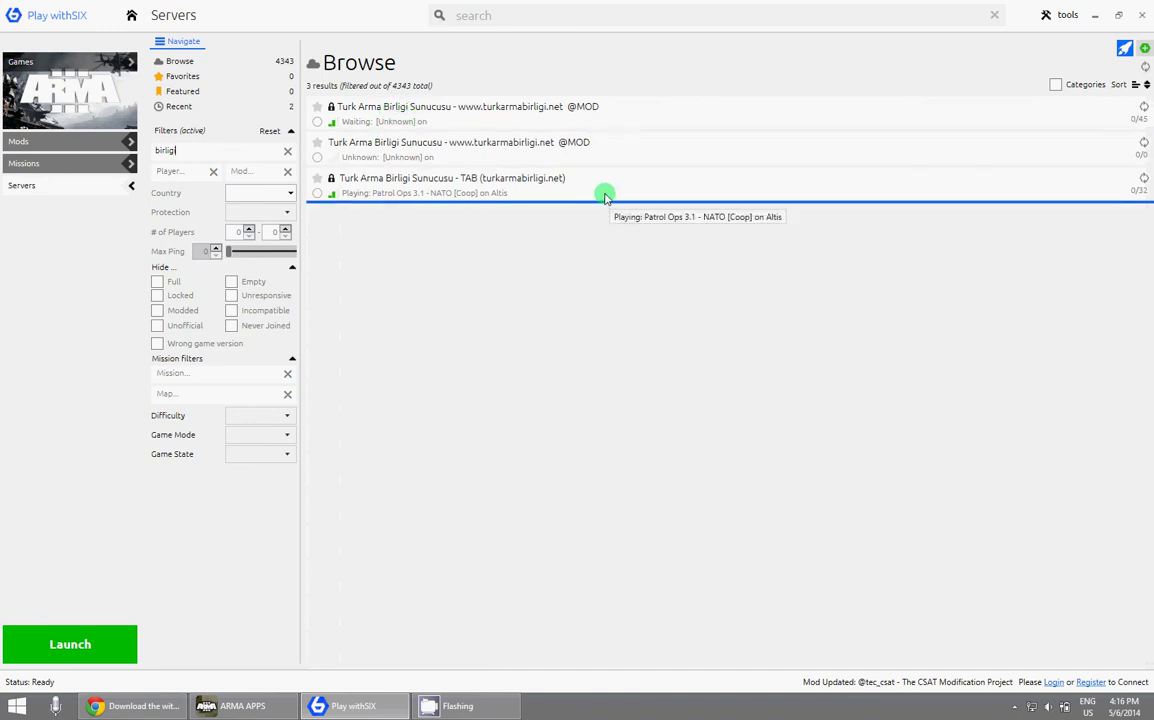
{"action": "left_click", "coordinate": [580, 110]}
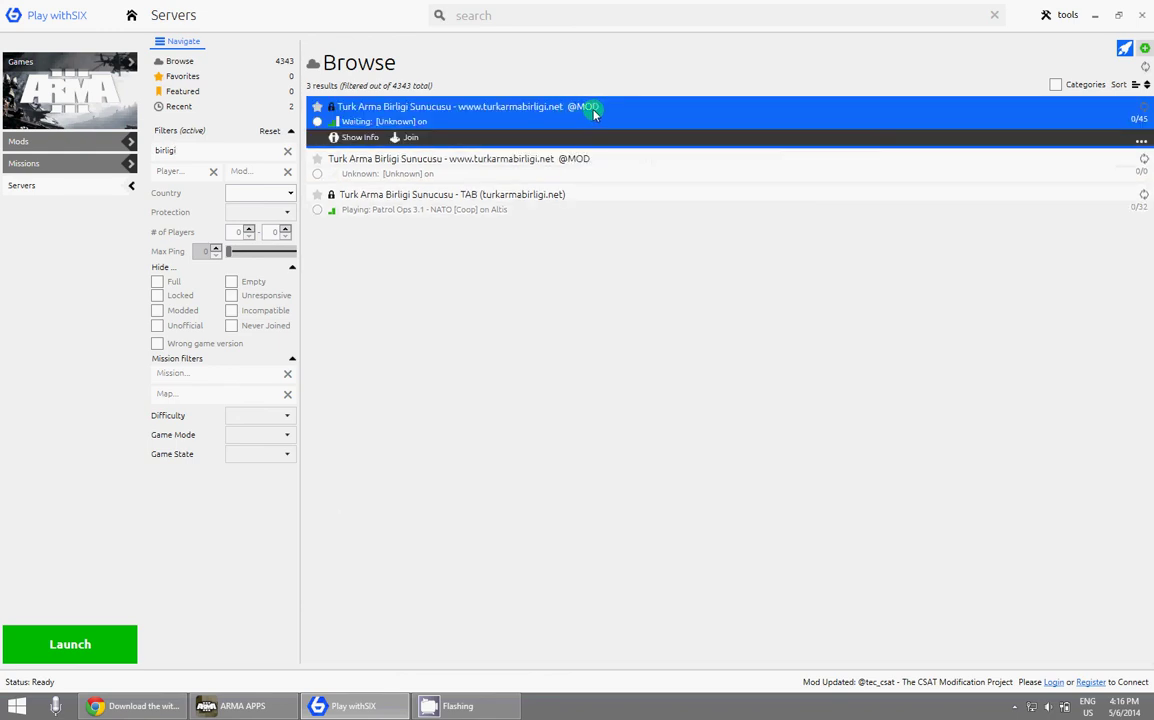
{"action": "mouse_move", "coordinate": [583, 108]}
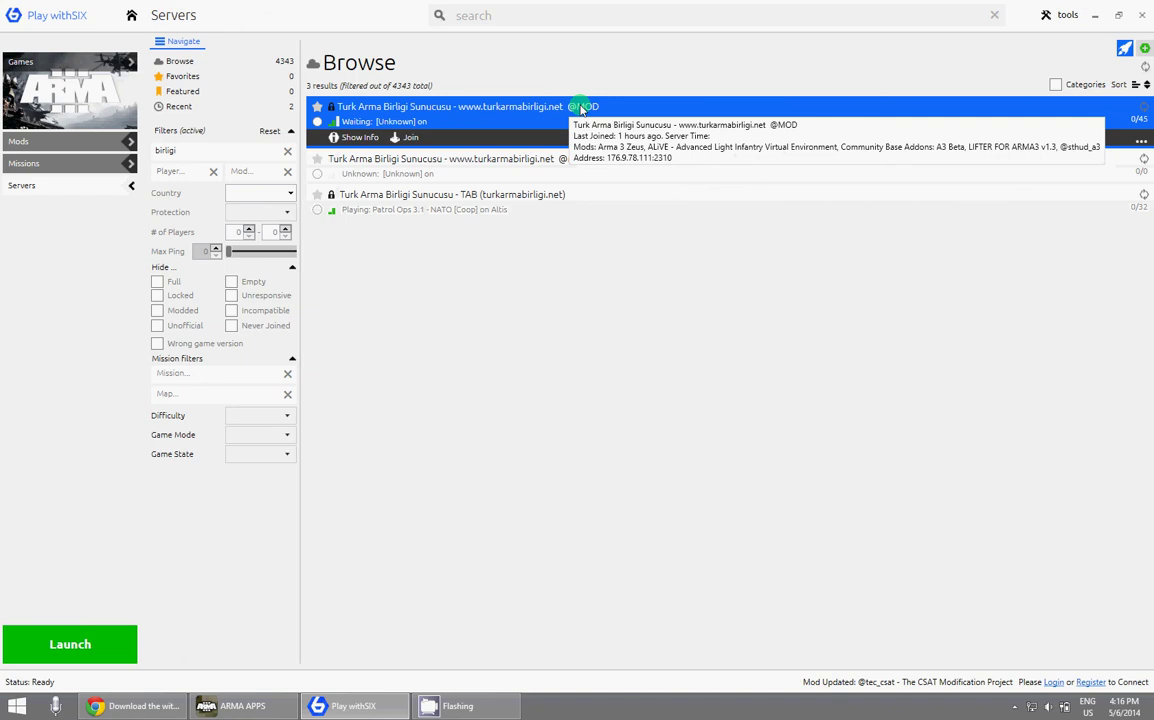
{"action": "left_click", "coordinate": [580, 202]}
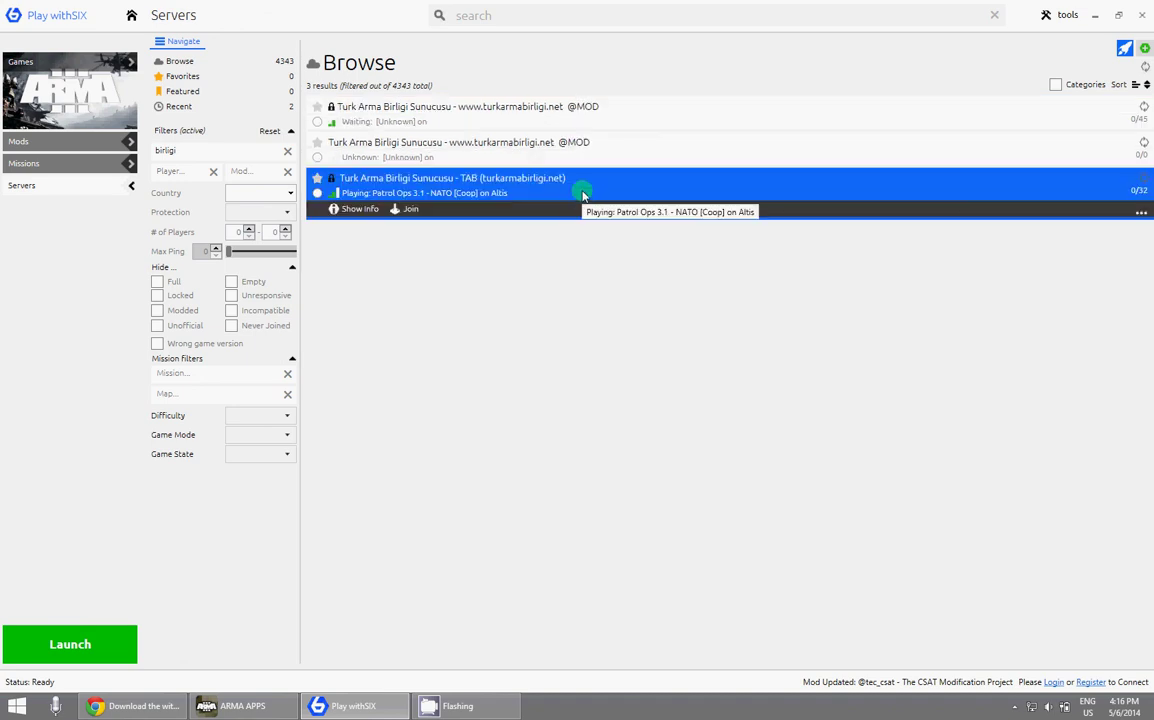
{"action": "mouse_move", "coordinate": [497, 182]}
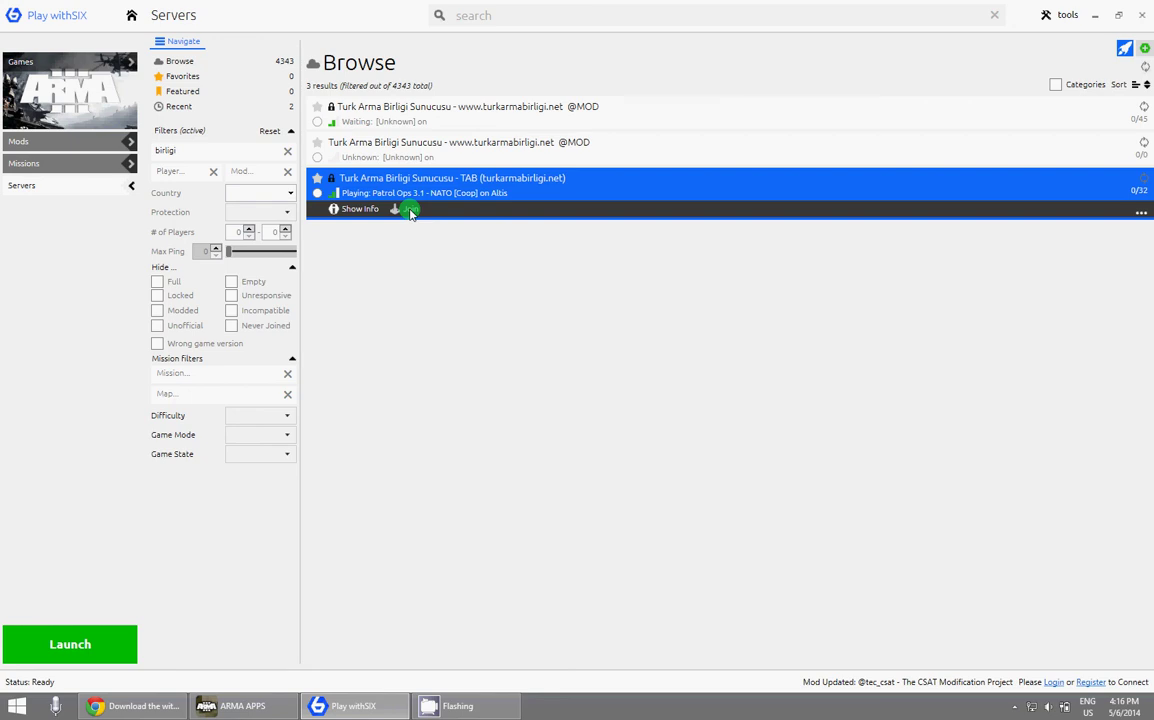
{"action": "left_click", "coordinate": [536, 121]}
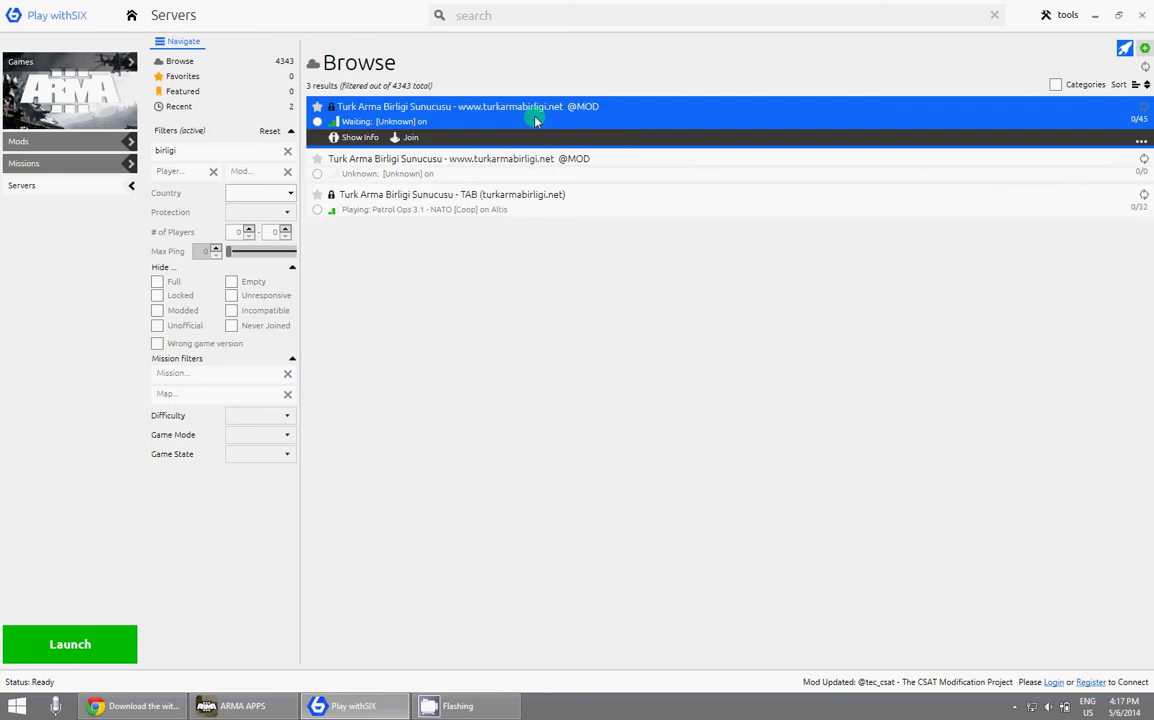
{"action": "right_click", "coordinate": [536, 120]}
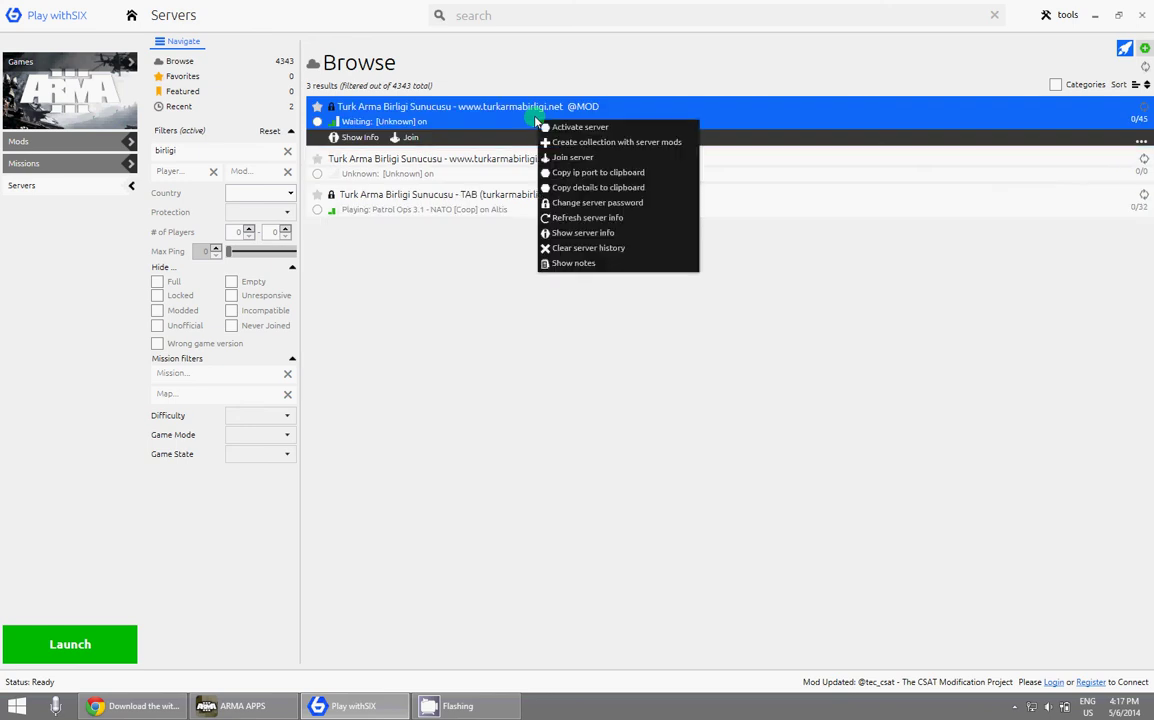
{"action": "left_click", "coordinate": [665, 143]}
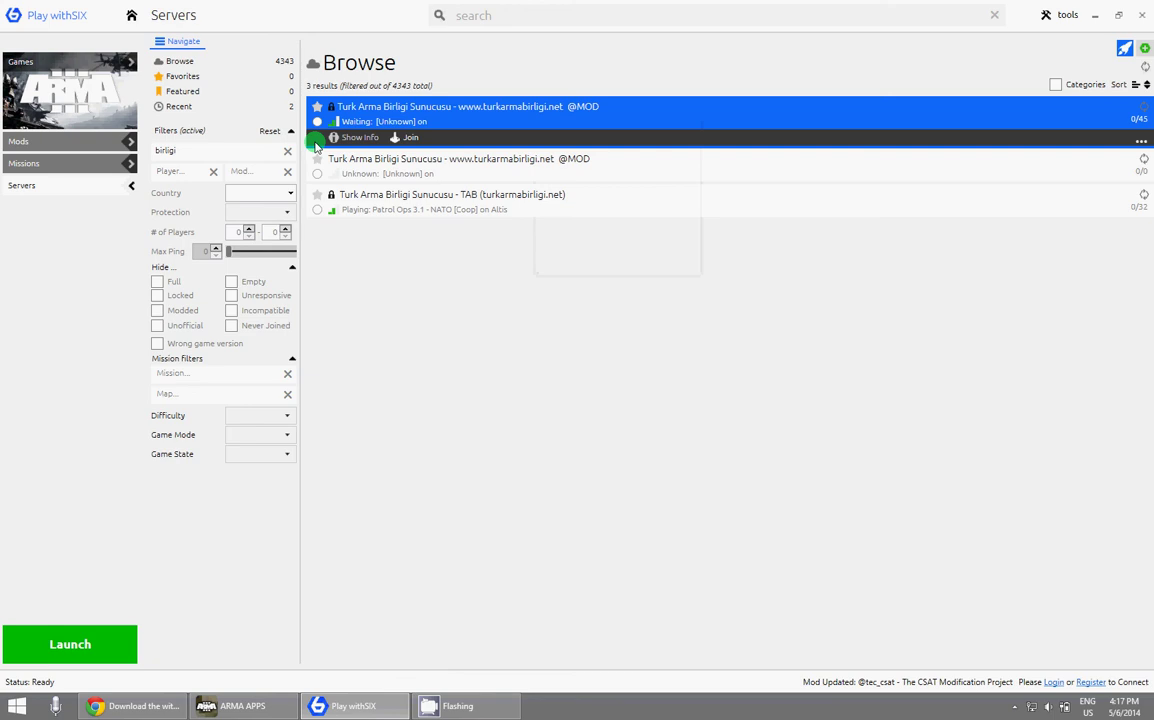
Step: Open the Turk Arma Birligi Sunucusu server collection among the mods, review its mods and dependencies, and activate the collection
{"action": "left_click", "coordinate": [37, 143]}
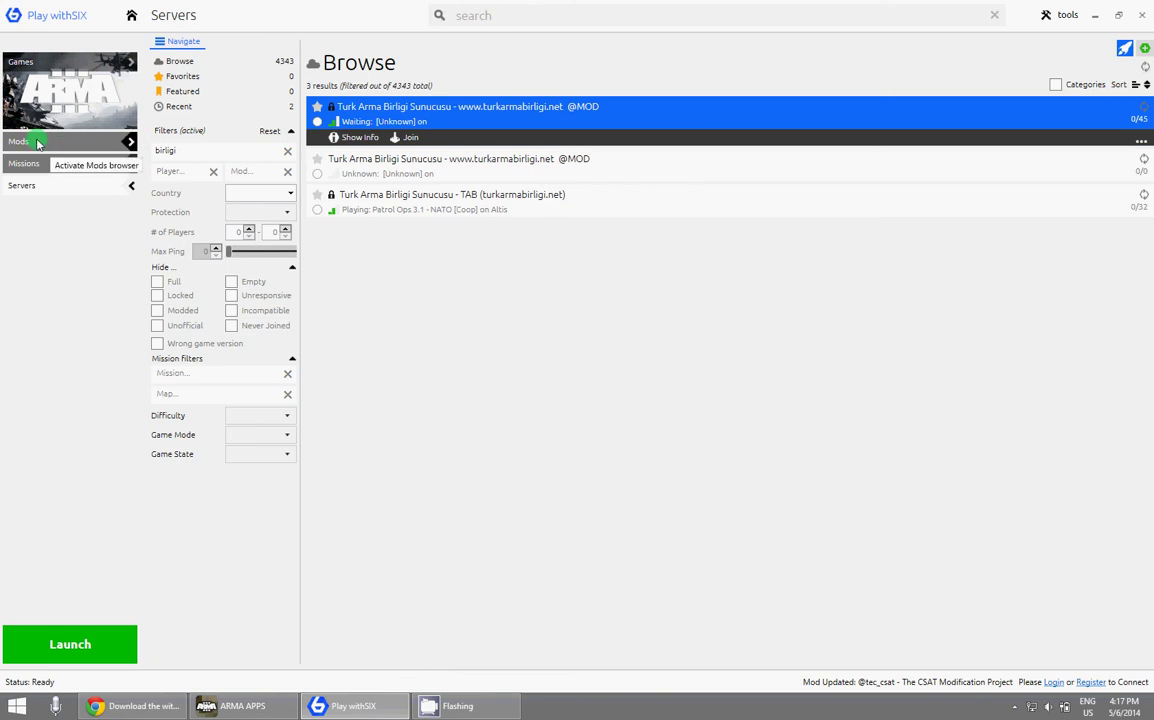
{"action": "left_click", "coordinate": [37, 143]}
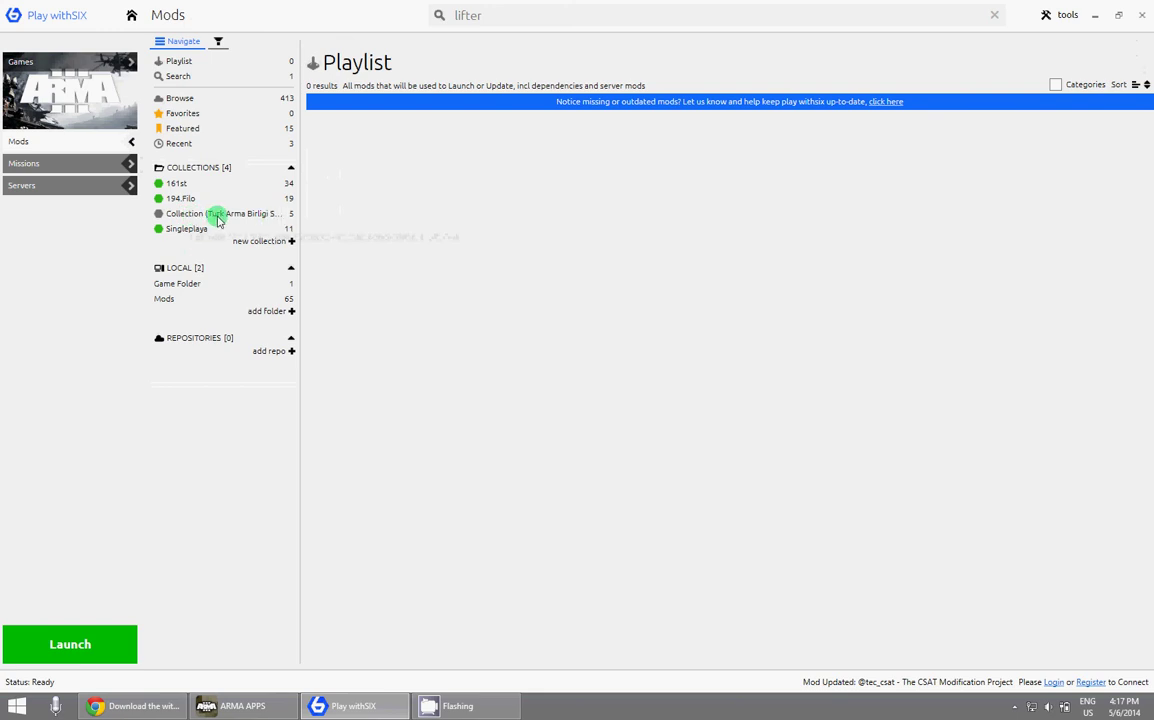
{"action": "left_click", "coordinate": [204, 217]}
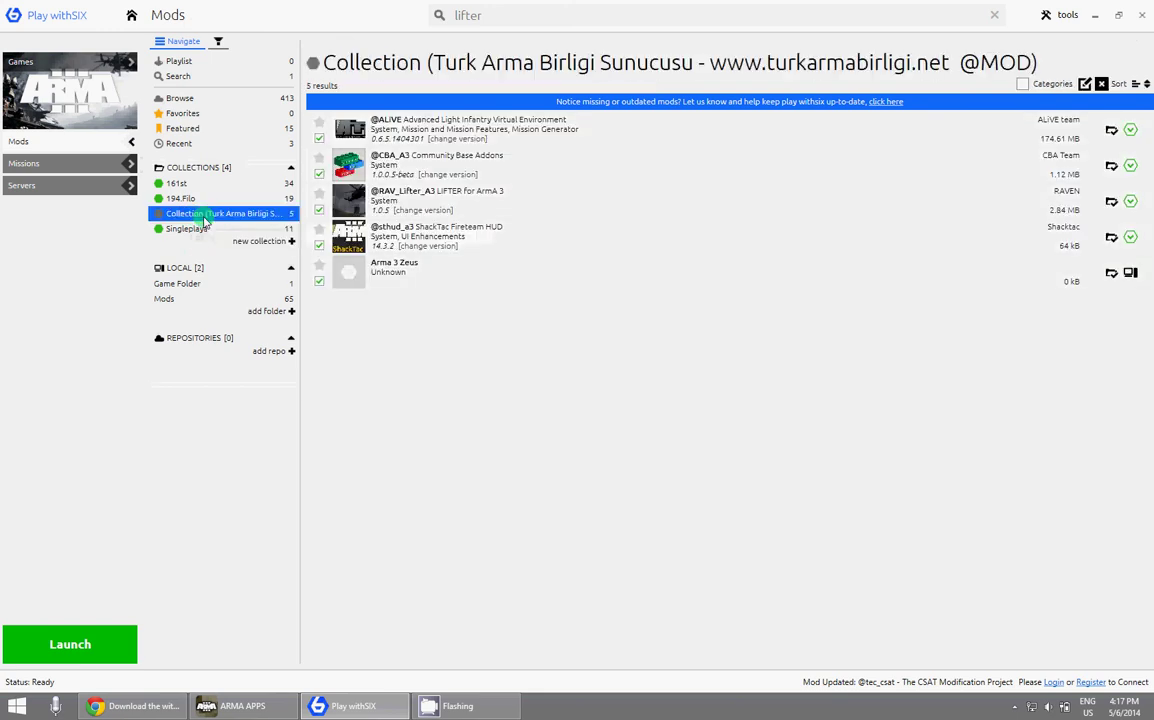
{"action": "left_click_drag", "start_coordinate": [204, 217], "coordinate": [527, 128]}
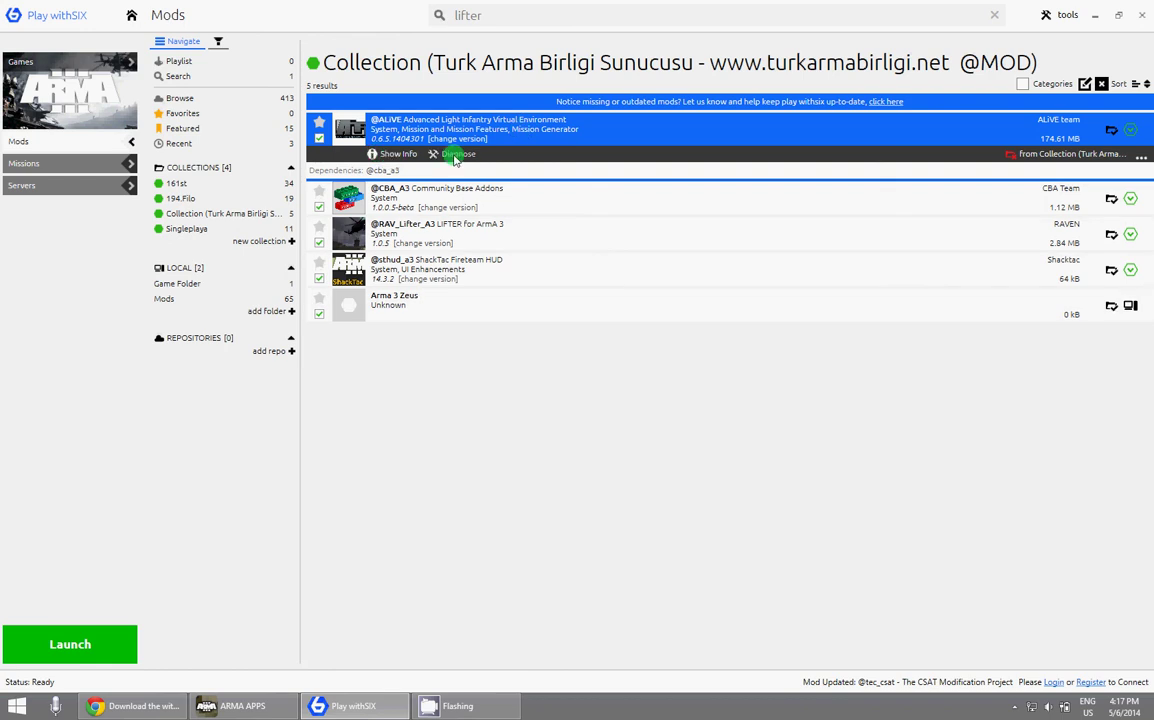
{"action": "left_click", "coordinate": [454, 188]}
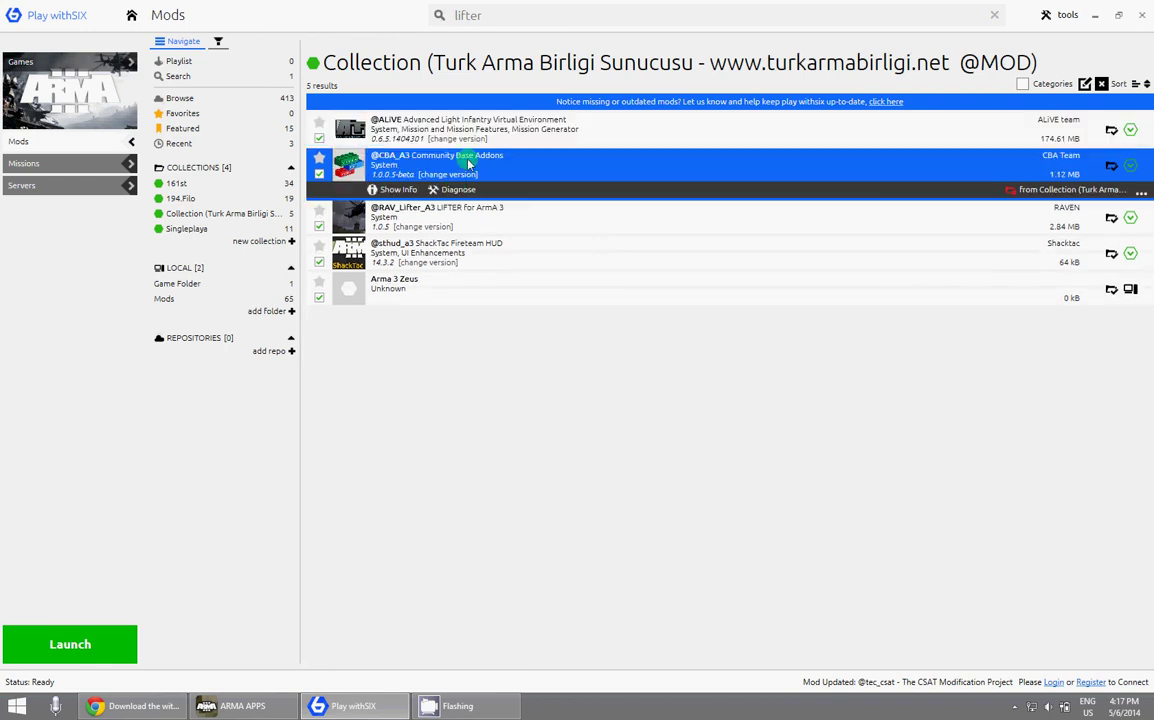
{"action": "left_click", "coordinate": [476, 212]}
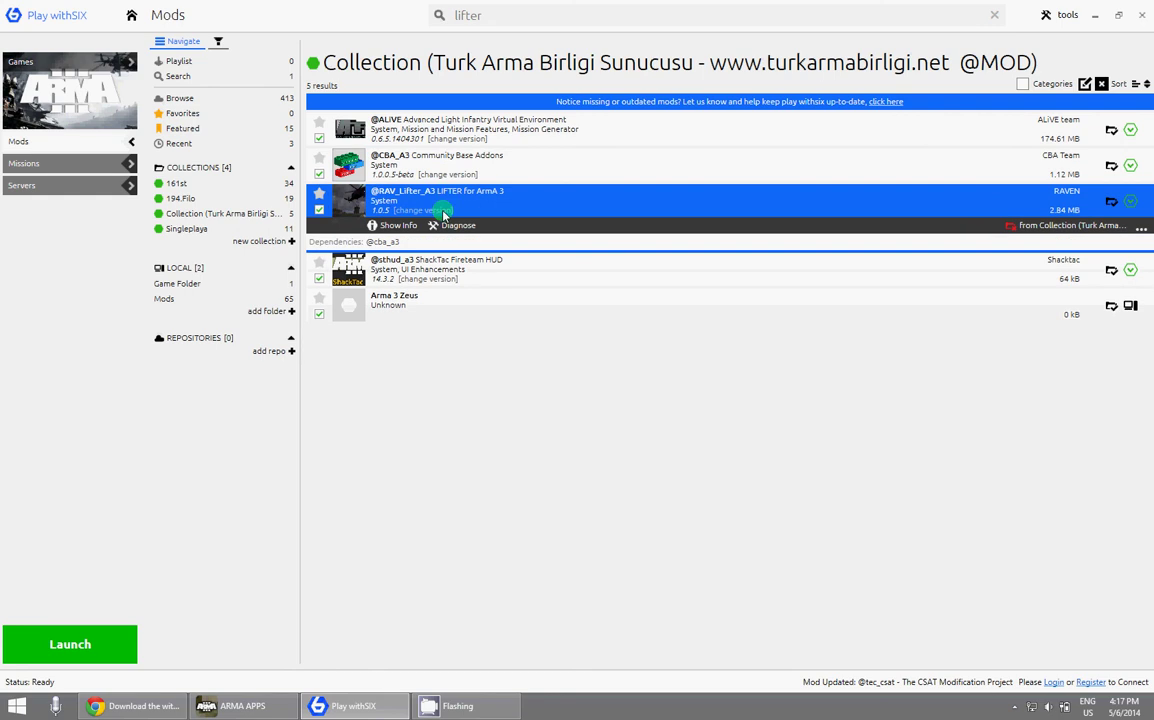
{"action": "left_click", "coordinate": [454, 300]}
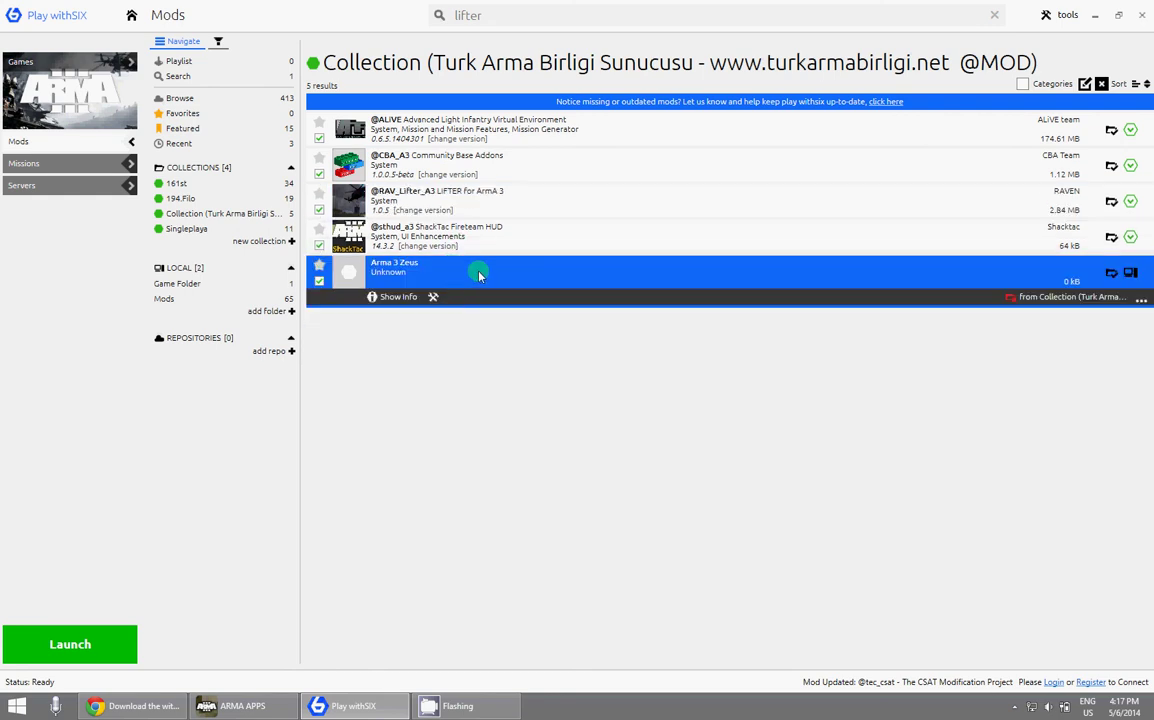
{"action": "left_click", "coordinate": [481, 239]}
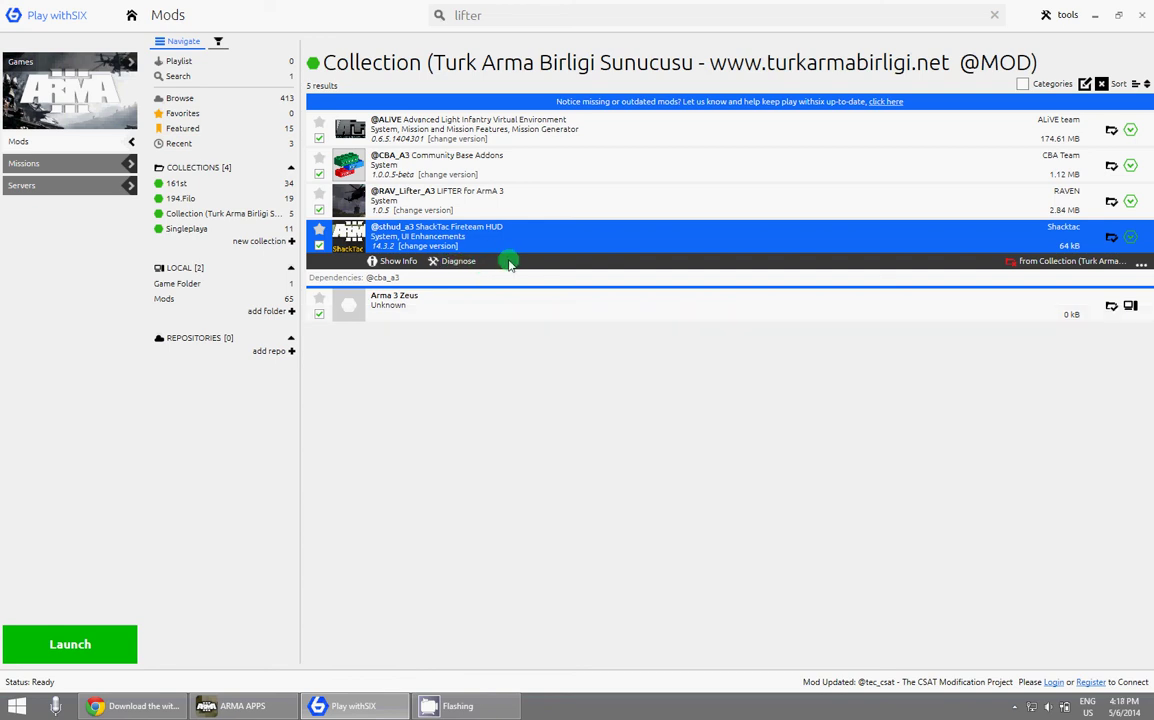
{"action": "right_click", "coordinate": [204, 217]}
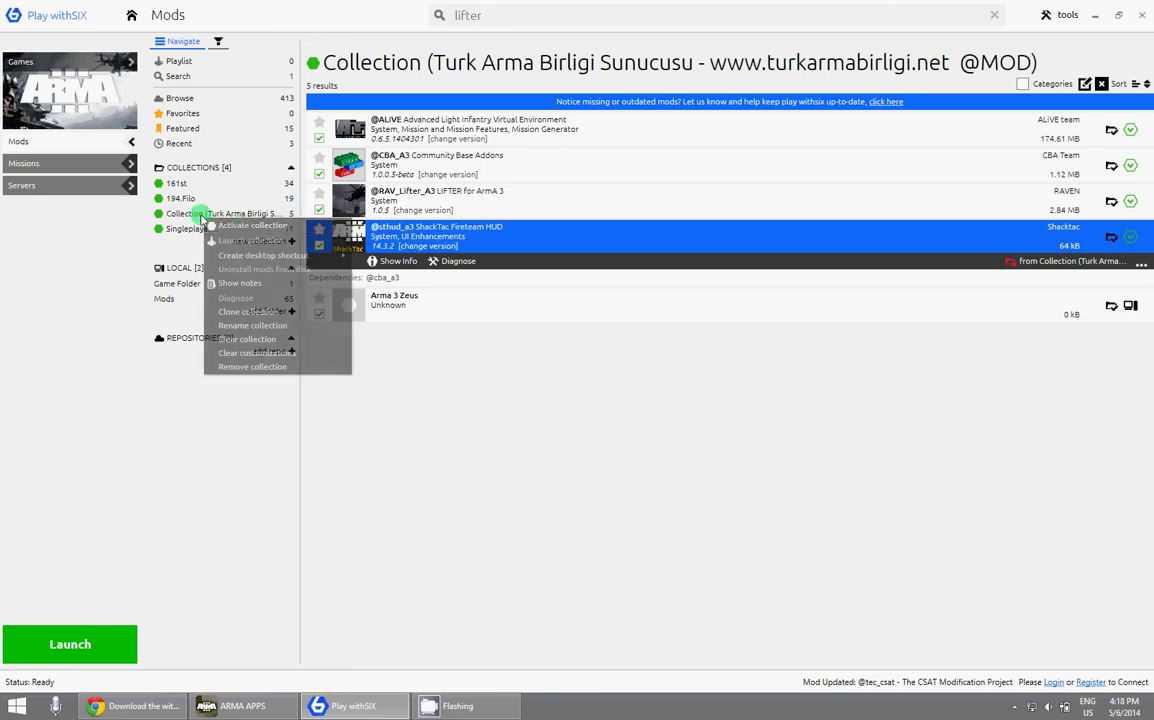
{"action": "left_click", "coordinate": [243, 226]}
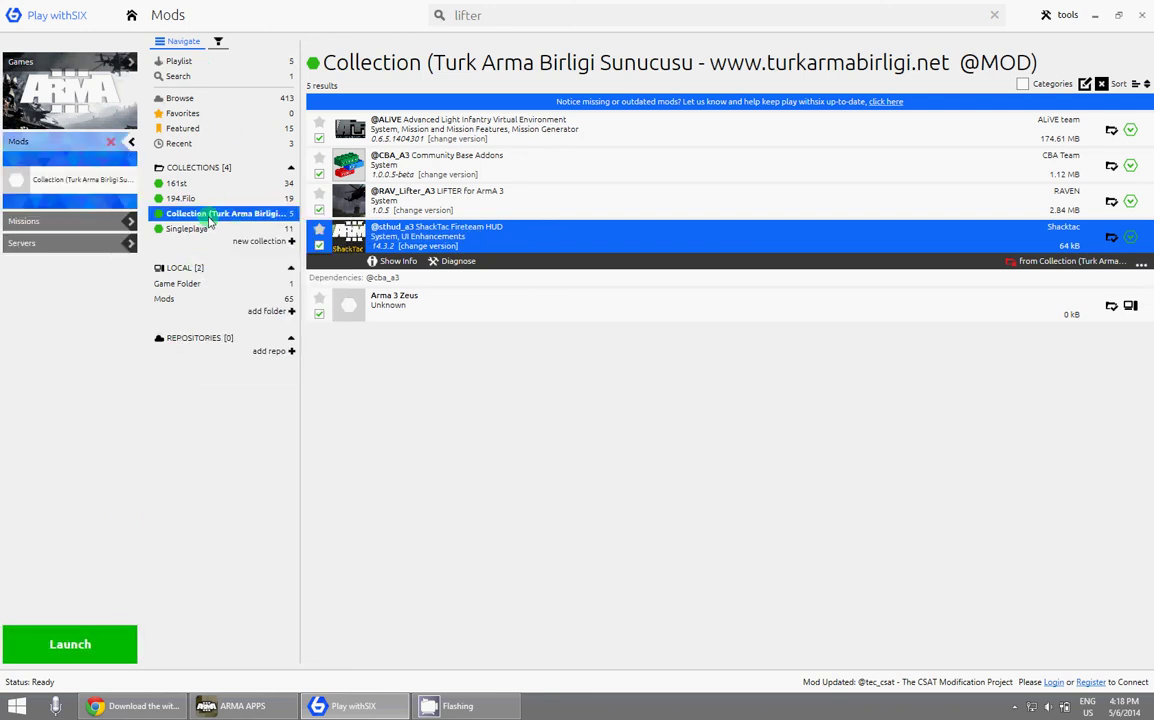
{"action": "left_click_drag", "start_coordinate": [210, 222], "coordinate": [62, 240]}
{"action": "left_click", "coordinate": [62, 240]}
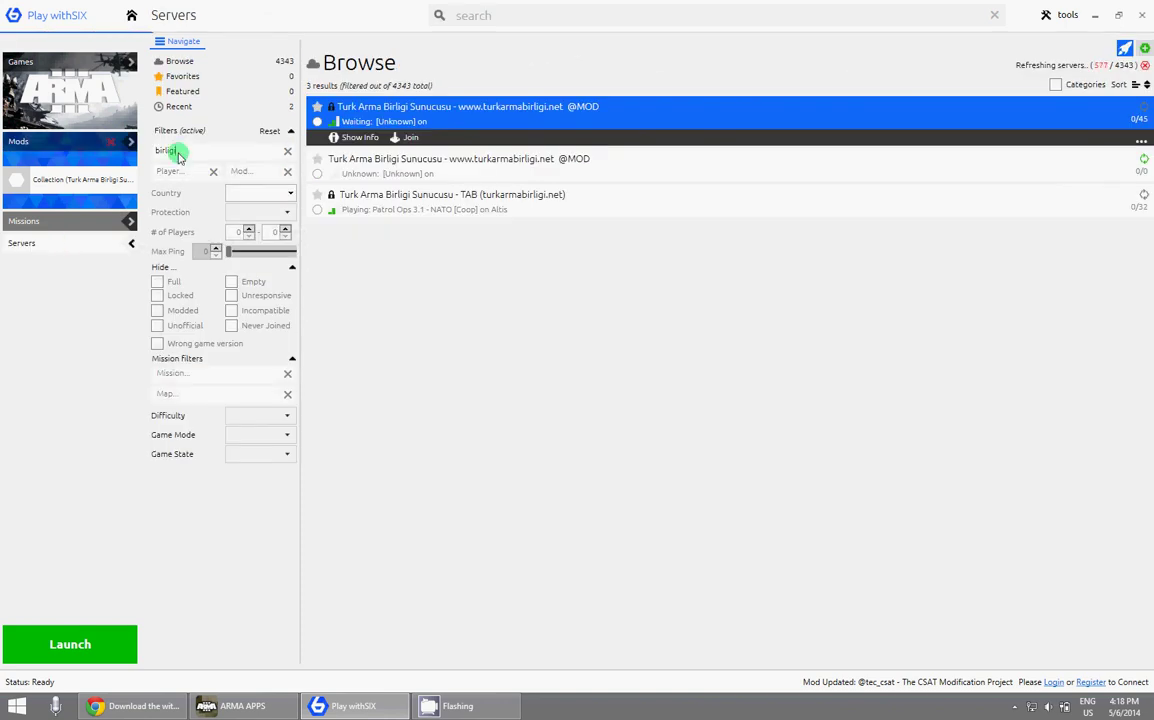
{"action": "right_click", "coordinate": [487, 114]}
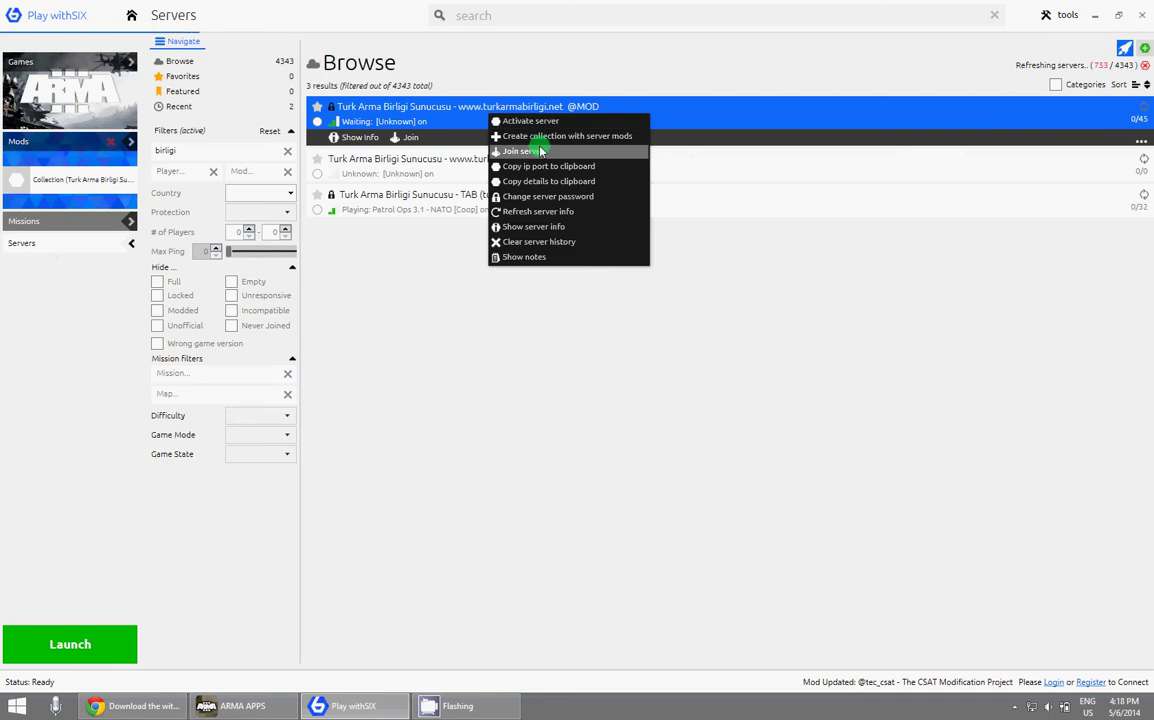
{"action": "left_click", "coordinate": [424, 127]}
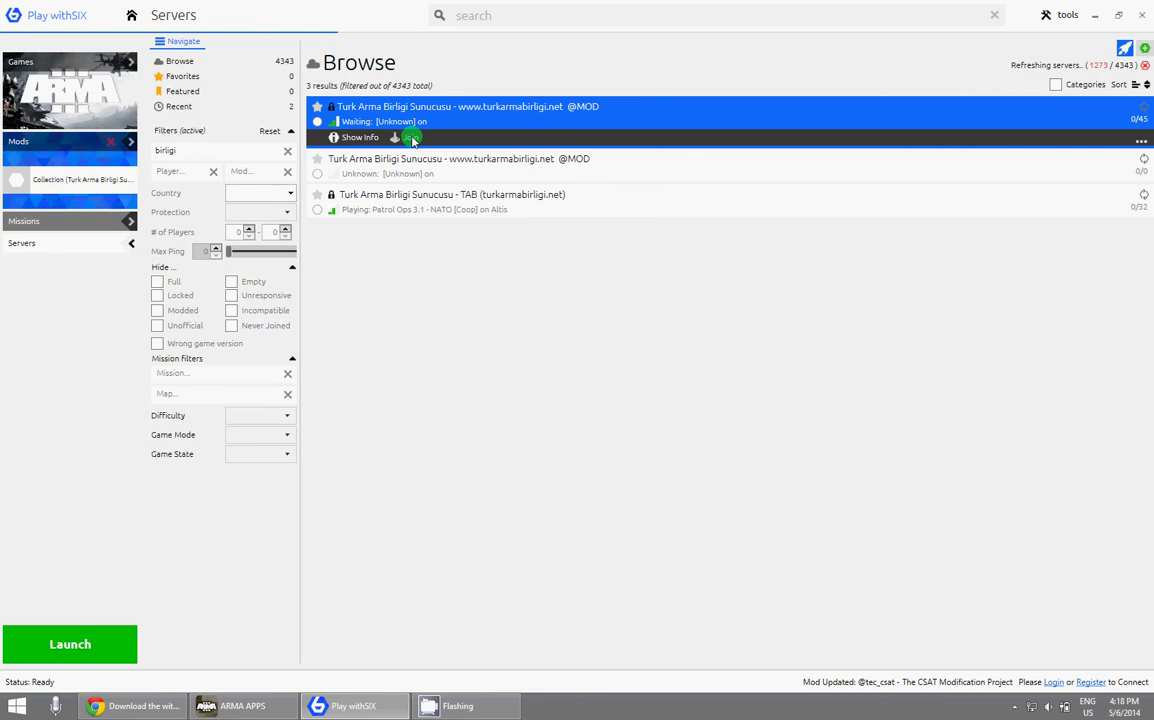
{"action": "left_click", "coordinate": [27, 147]}
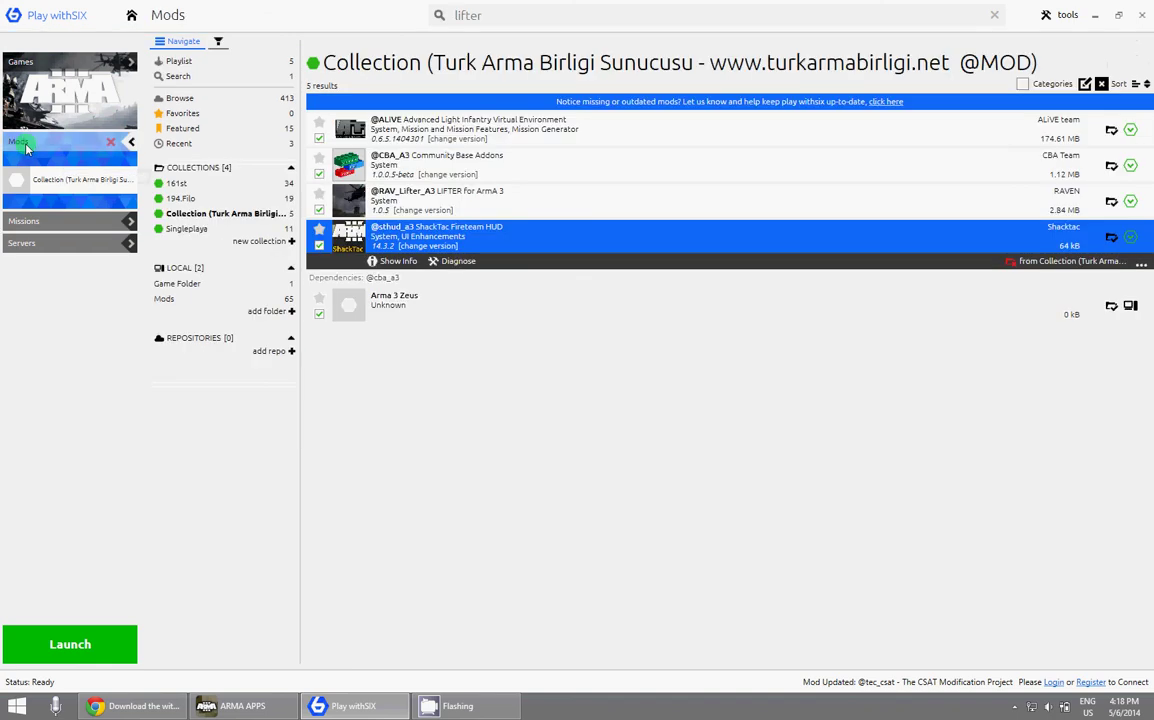
{"action": "right_click", "coordinate": [180, 214]}
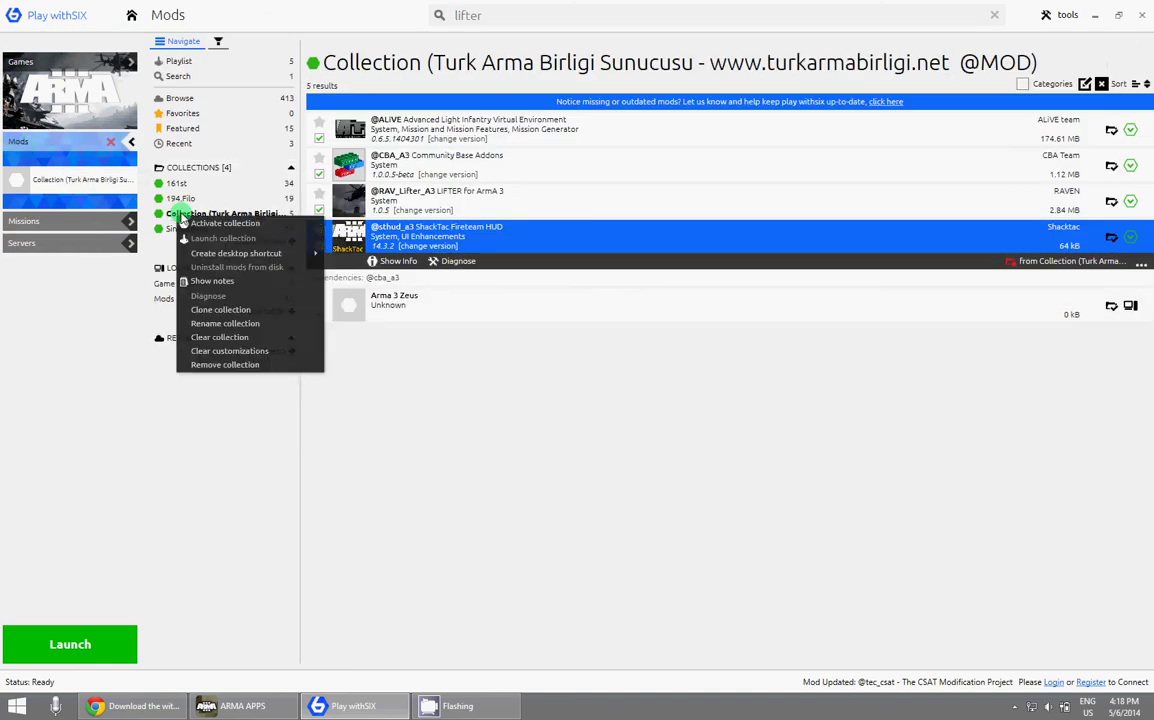
{"action": "left_click", "coordinate": [224, 365]}
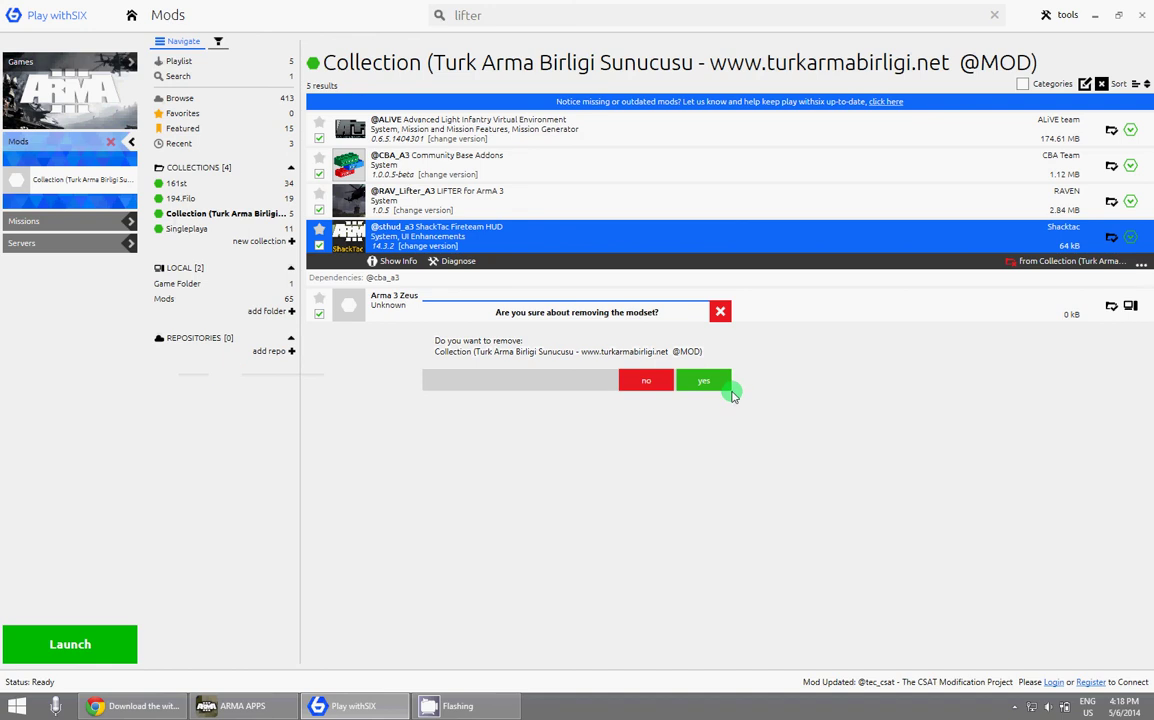
{"action": "left_click", "coordinate": [722, 384]}
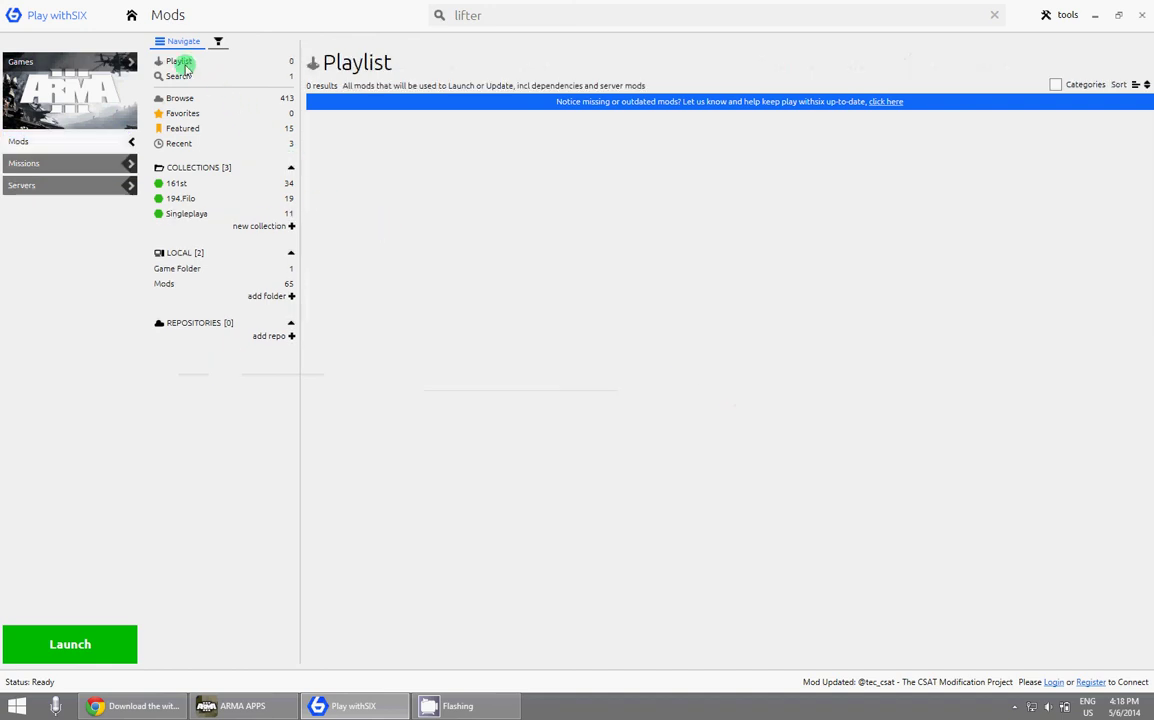
Step: Review the mods in the local Mods folder and the search results for lifter
{"action": "left_click", "coordinate": [172, 288]}
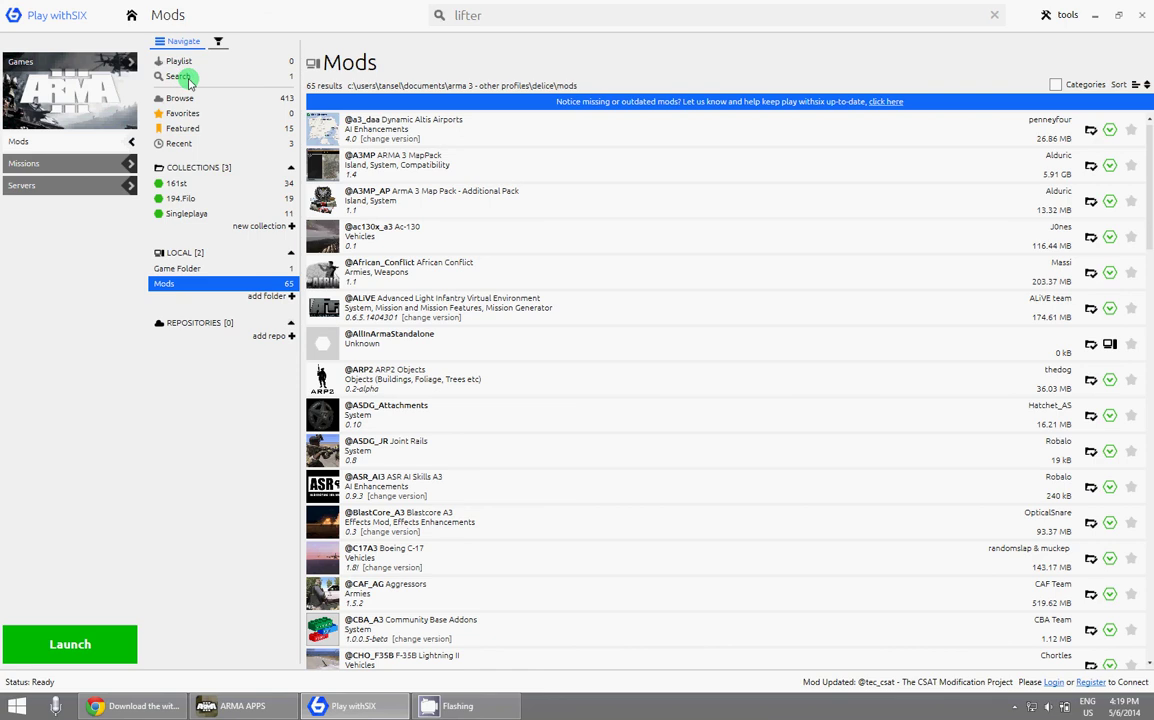
{"action": "left_click", "coordinate": [188, 80]}
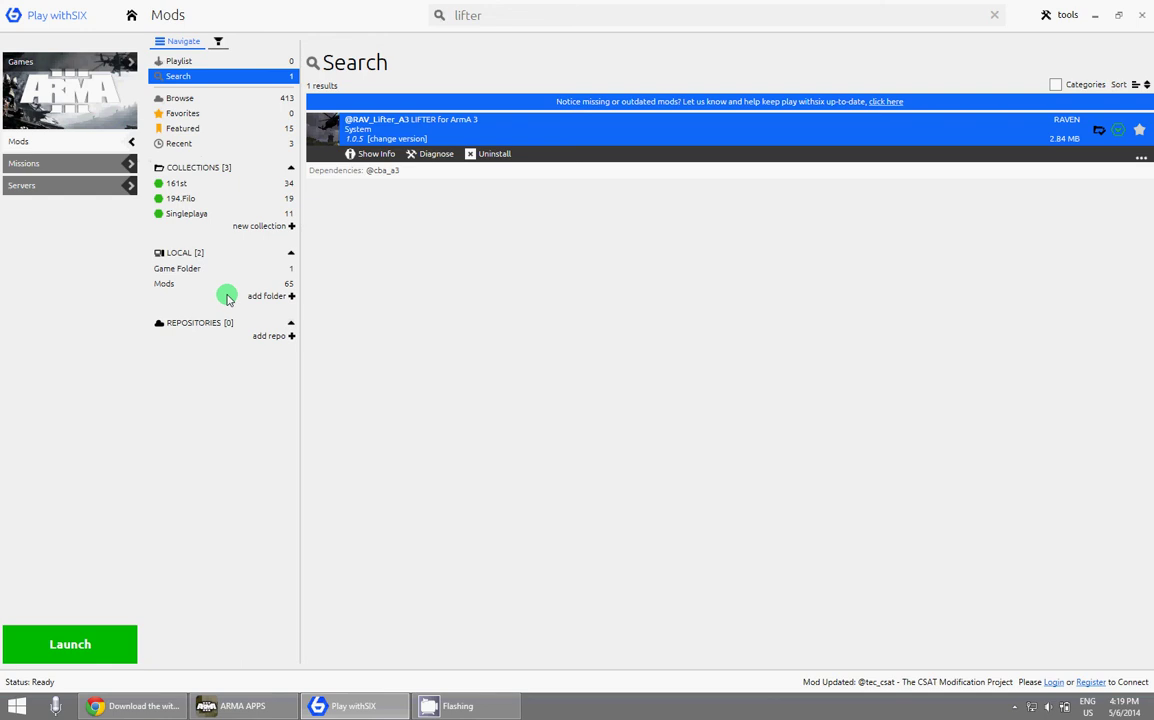
{"action": "left_click", "coordinate": [164, 286]}
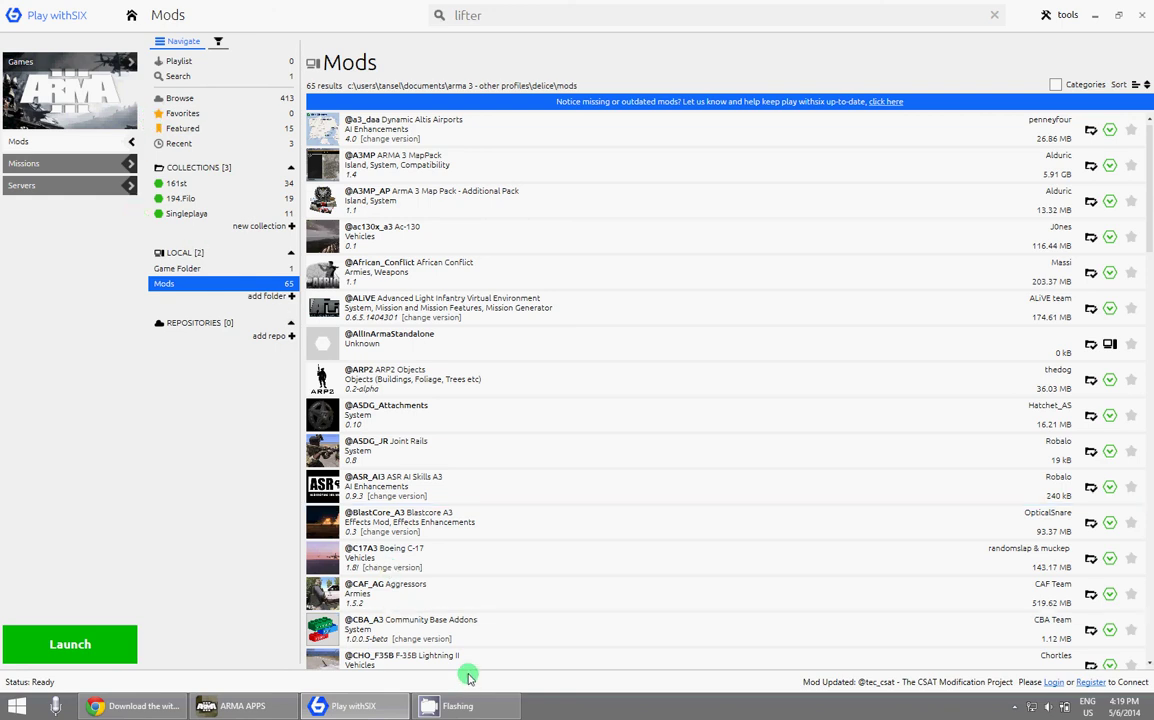
{"action": "left_click", "coordinate": [1012, 708]}
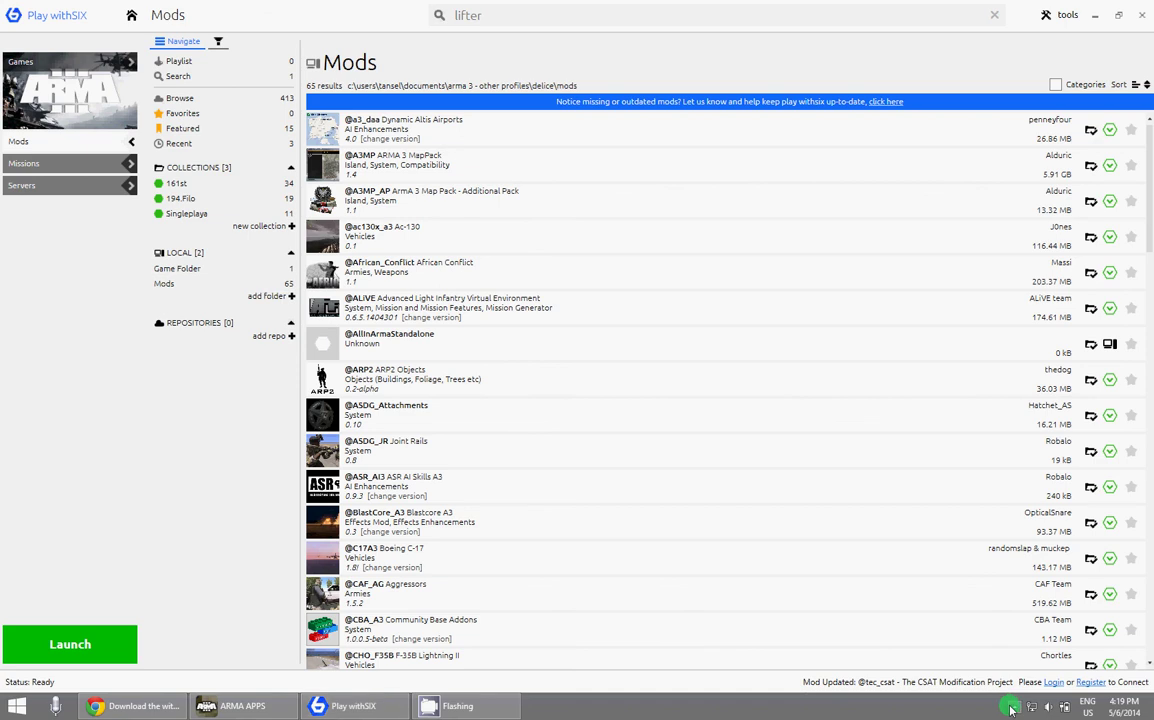